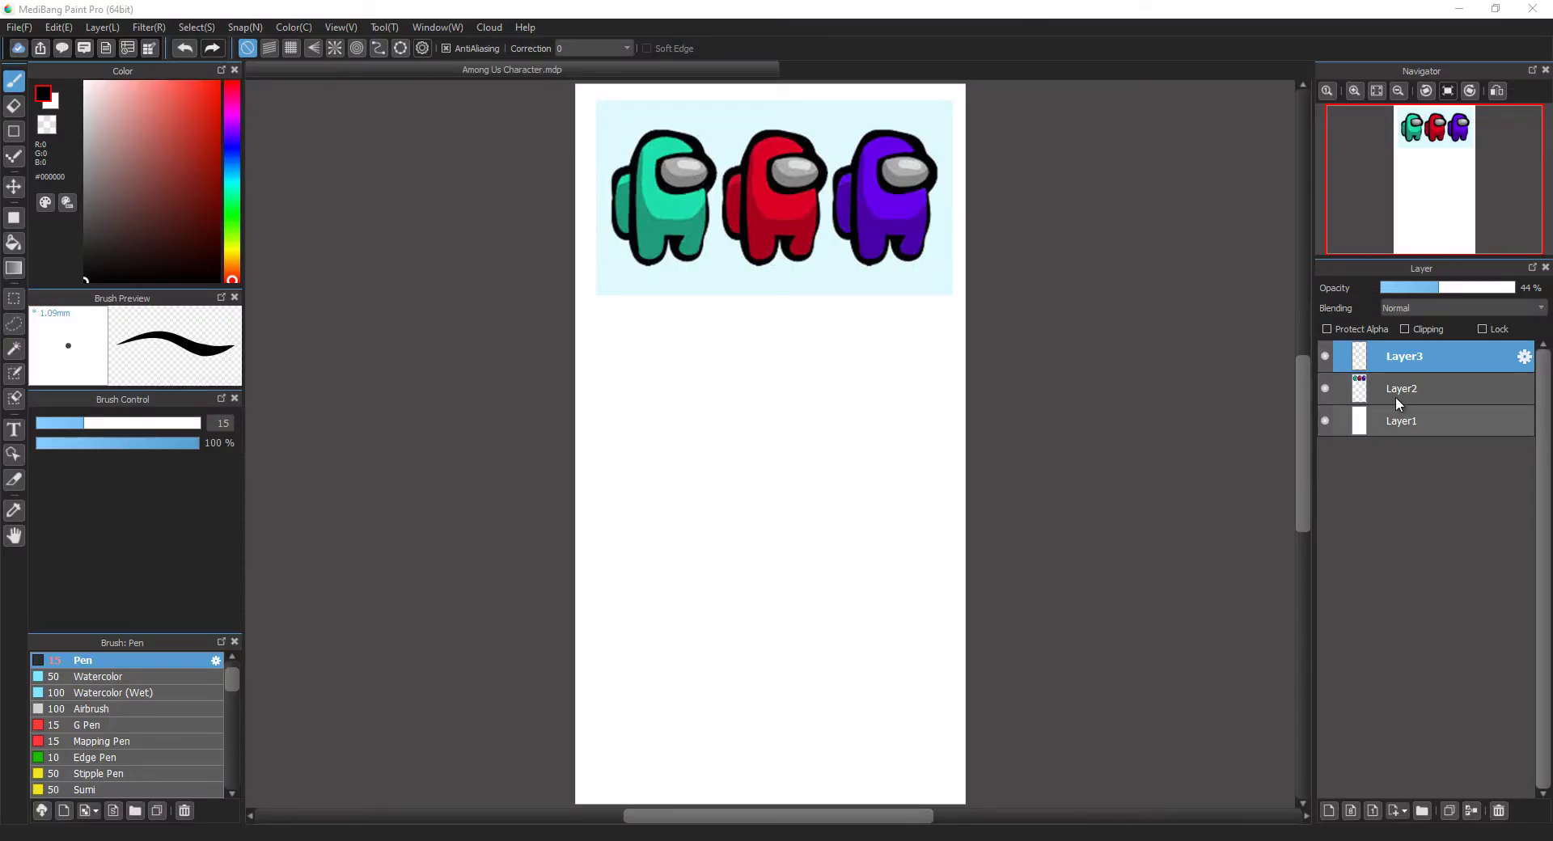
Step: Reduce the opacity of the reference image on Layer2 to 44% and make Layer3 active
{"action": "left_click", "coordinate": [1414, 382]}
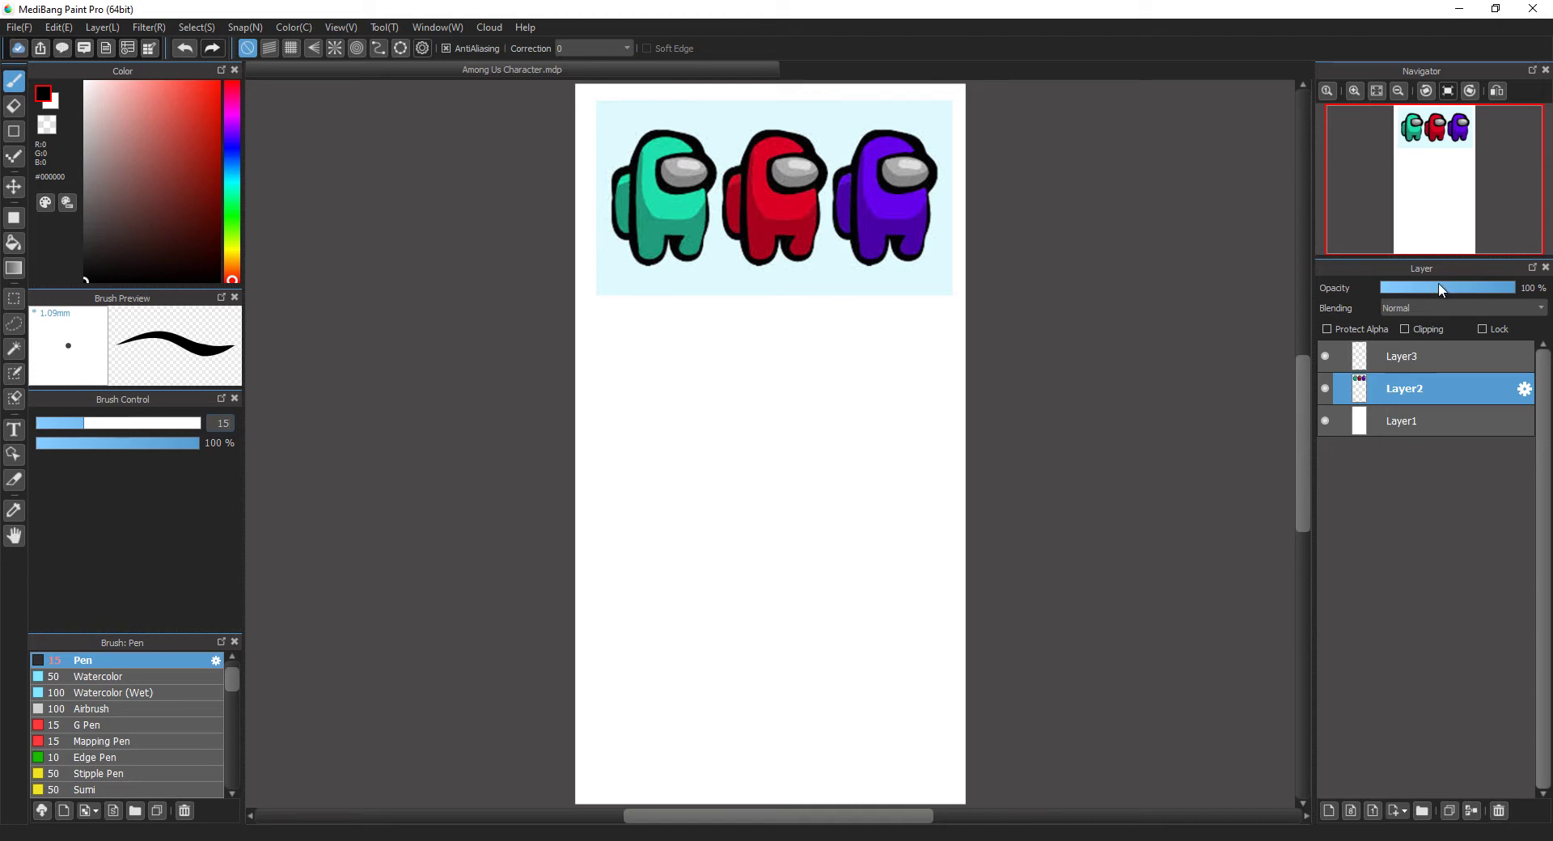
{"action": "left_click", "coordinate": [1436, 288]}
{"action": "left_click", "coordinate": [1411, 356]}
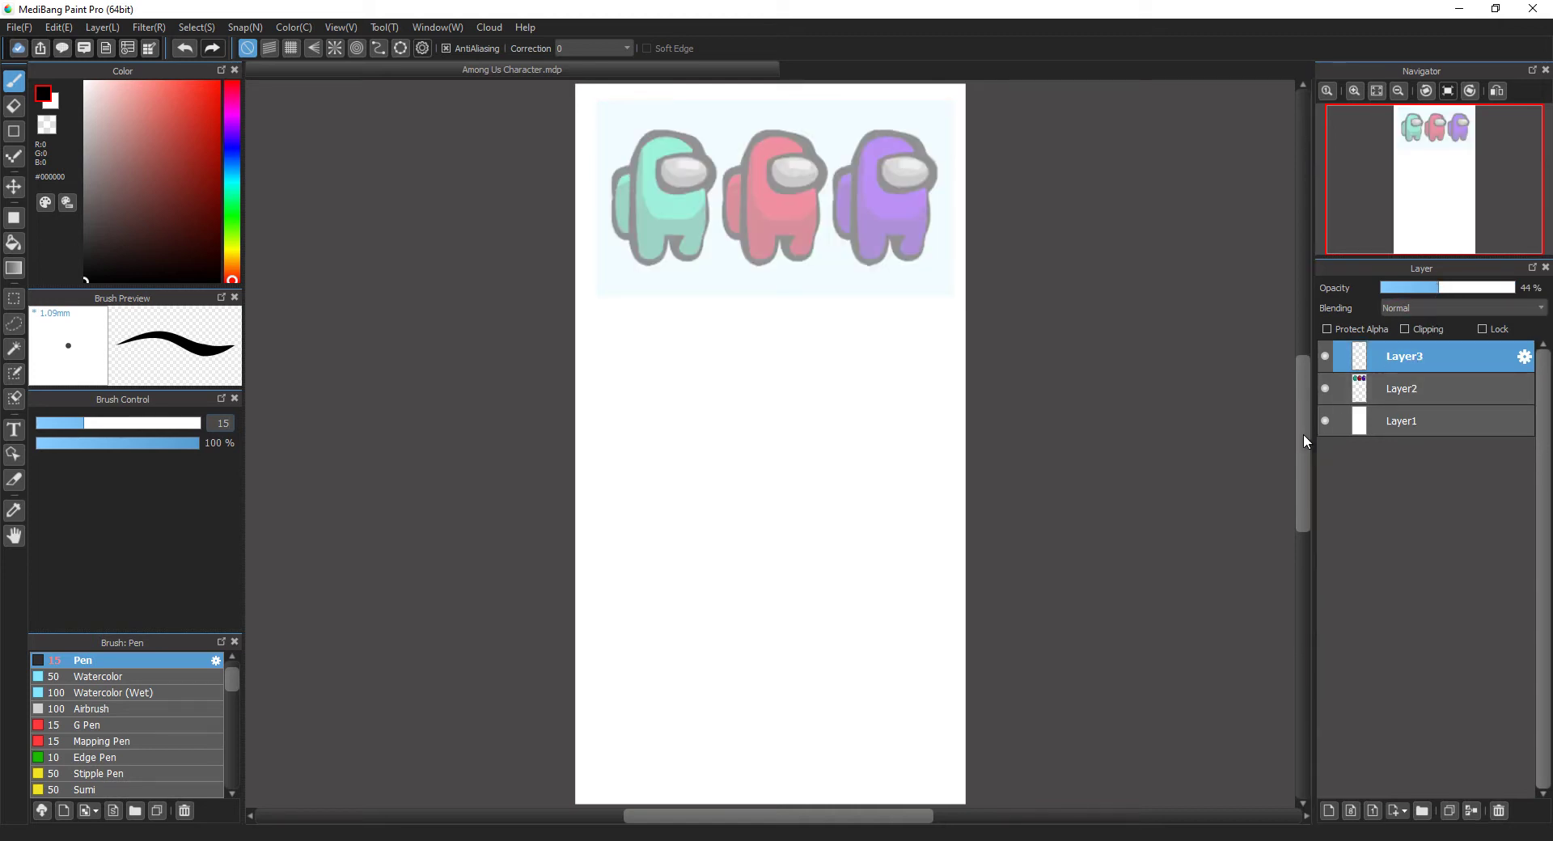
Step: Trace the teal character's body and legs outline on Layer3 with the Pen brush, checking it with the reference briefly hidden
{"action": "left_click_drag", "start_coordinate": [1302, 435], "coordinate": [1300, 427]}
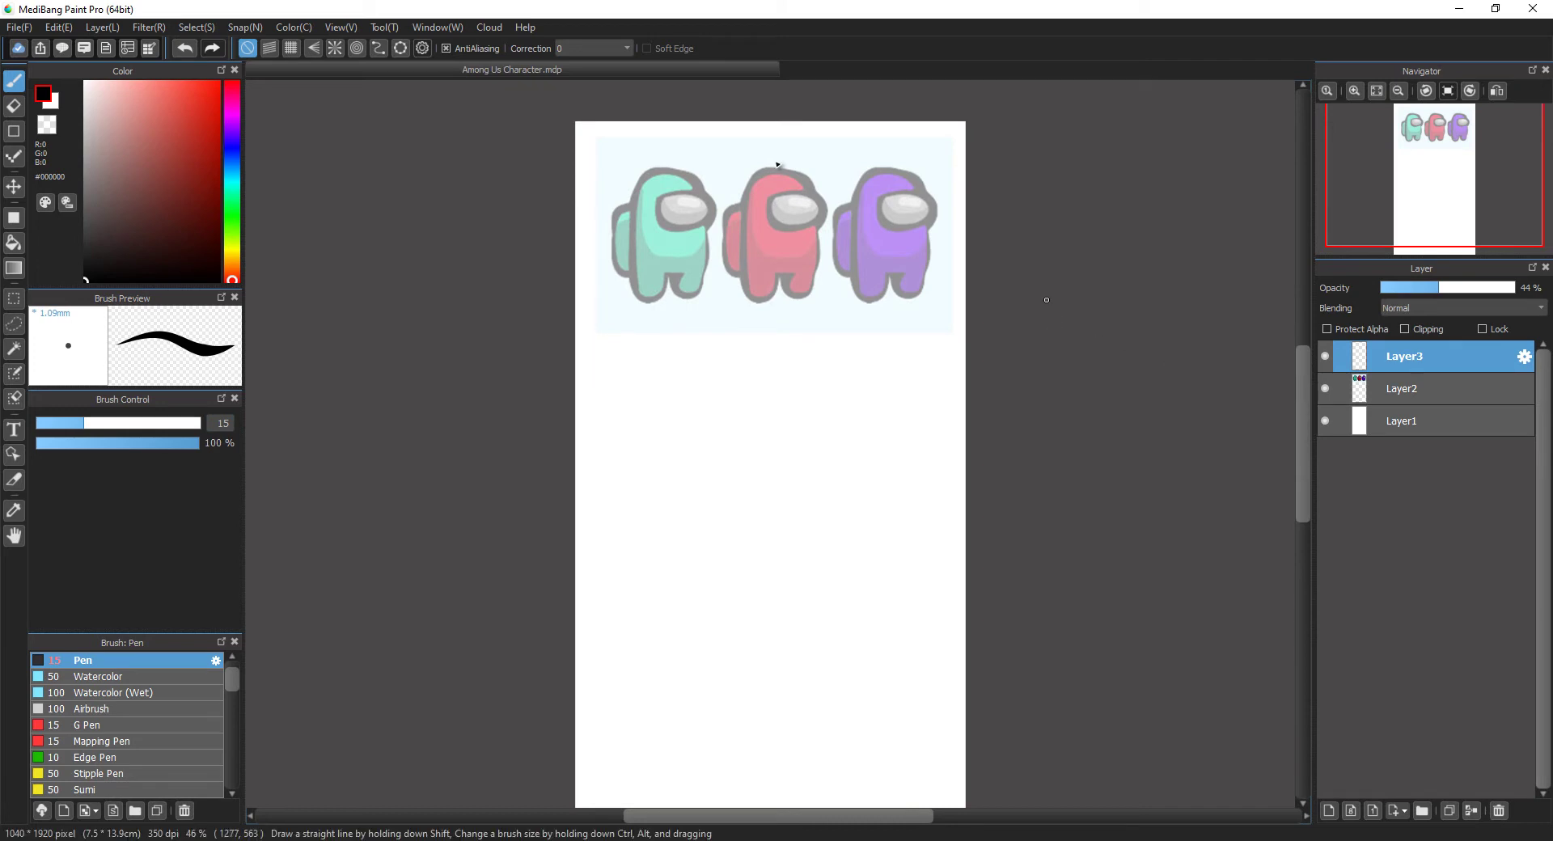
{"action": "mouse_move", "coordinate": [634, 209]}
{"action": "left_mouse_down"}
{"action": "mouse_move", "coordinate": [680, 173]}
{"action": "mouse_move", "coordinate": [702, 197]}
{"action": "mouse_move", "coordinate": [636, 212]}
{"action": "mouse_move", "coordinate": [663, 186]}
{"action": "mouse_move", "coordinate": [719, 192]}
{"action": "mouse_move", "coordinate": [700, 191]}
{"action": "mouse_move", "coordinate": [705, 278]}
{"action": "mouse_move", "coordinate": [708, 242]}
{"action": "mouse_move", "coordinate": [699, 273]}
{"action": "mouse_move", "coordinate": [633, 199]}
{"action": "mouse_move", "coordinate": [639, 187]}
{"action": "mouse_move", "coordinate": [645, 297]}
{"action": "mouse_move", "coordinate": [634, 289]}
{"action": "mouse_move", "coordinate": [656, 303]}
{"action": "mouse_move", "coordinate": [692, 298]}
{"action": "left_mouse_up"}
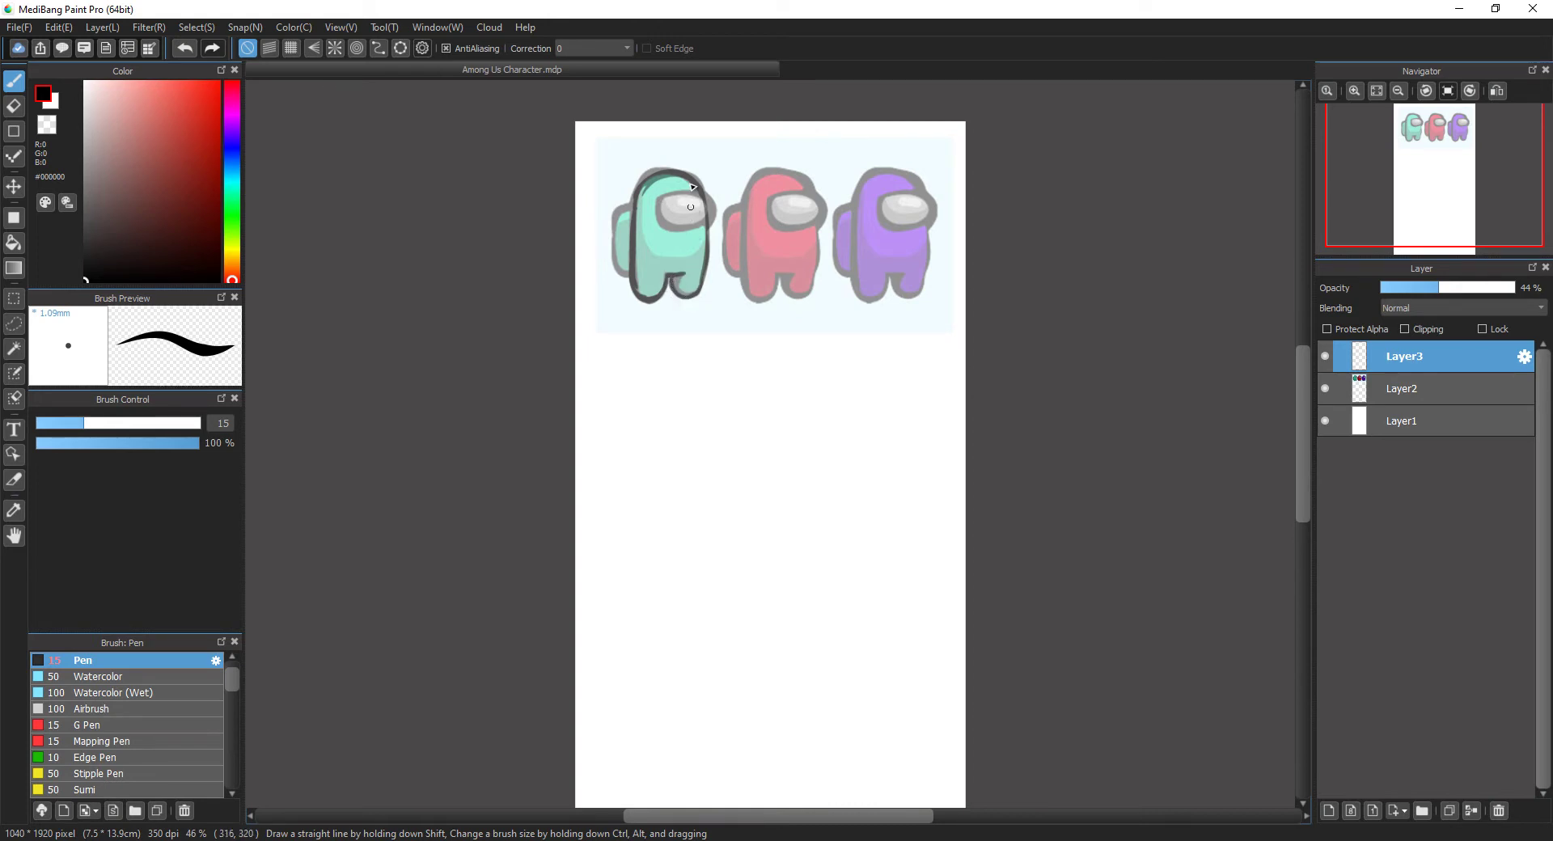
{"action": "left_click", "coordinate": [1325, 389]}
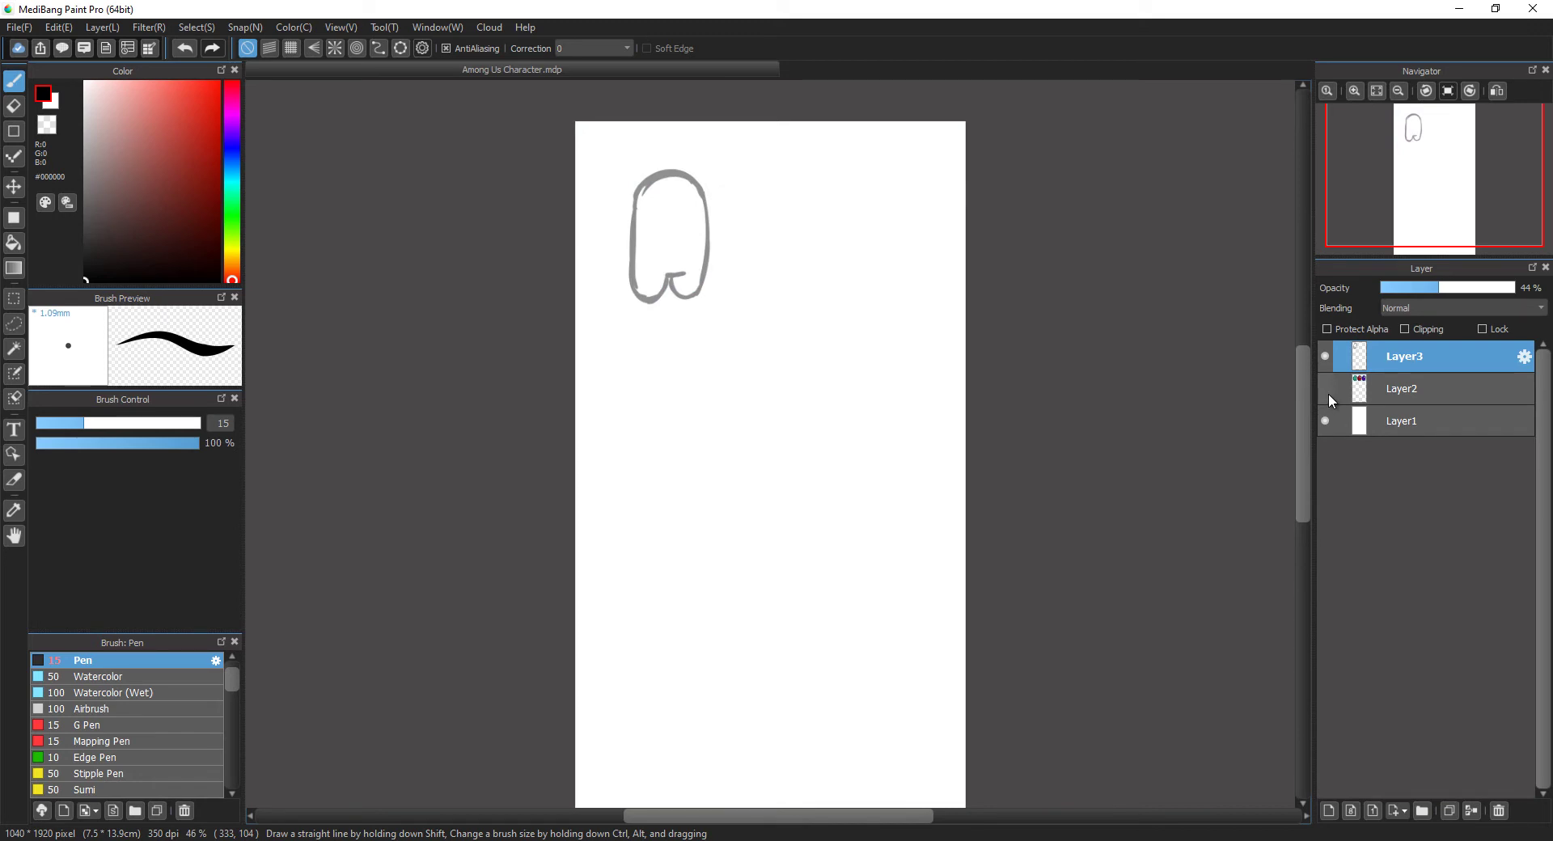
{"action": "left_click", "coordinate": [1325, 389]}
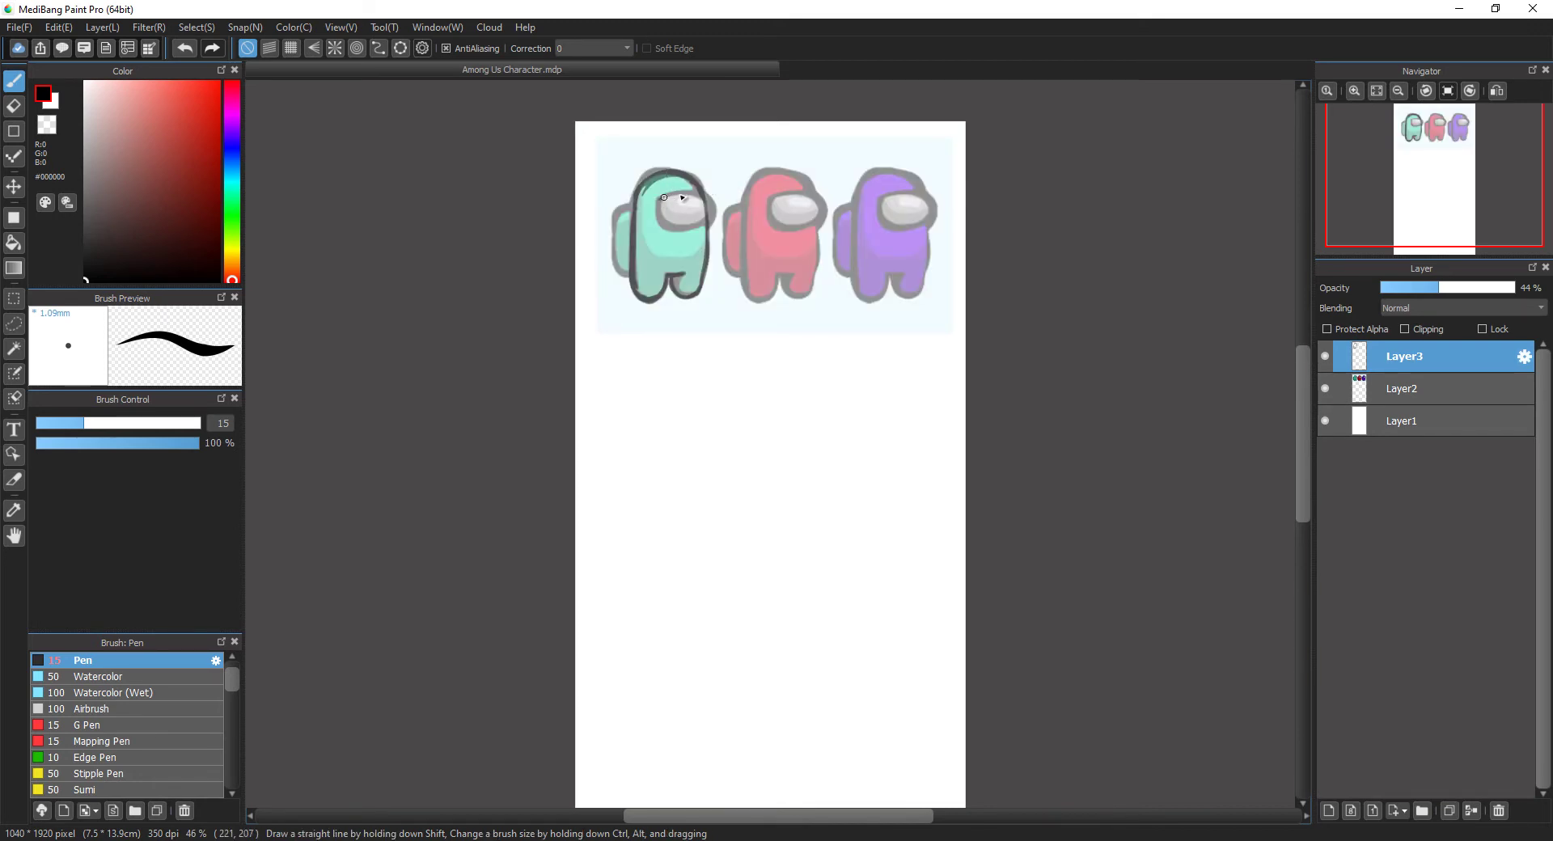
Step: Trace the teal character's oval visor on Layer3 and check it with the reference briefly hidden
{"action": "mouse_move", "coordinate": [664, 197]}
{"action": "left_mouse_down"}
{"action": "mouse_move", "coordinate": [707, 202]}
{"action": "mouse_move", "coordinate": [688, 194]}
{"action": "mouse_move", "coordinate": [707, 222]}
{"action": "mouse_move", "coordinate": [714, 209]}
{"action": "mouse_move", "coordinate": [680, 229]}
{"action": "mouse_move", "coordinate": [661, 196]}
{"action": "left_mouse_up"}
{"action": "left_click", "coordinate": [1325, 389]}
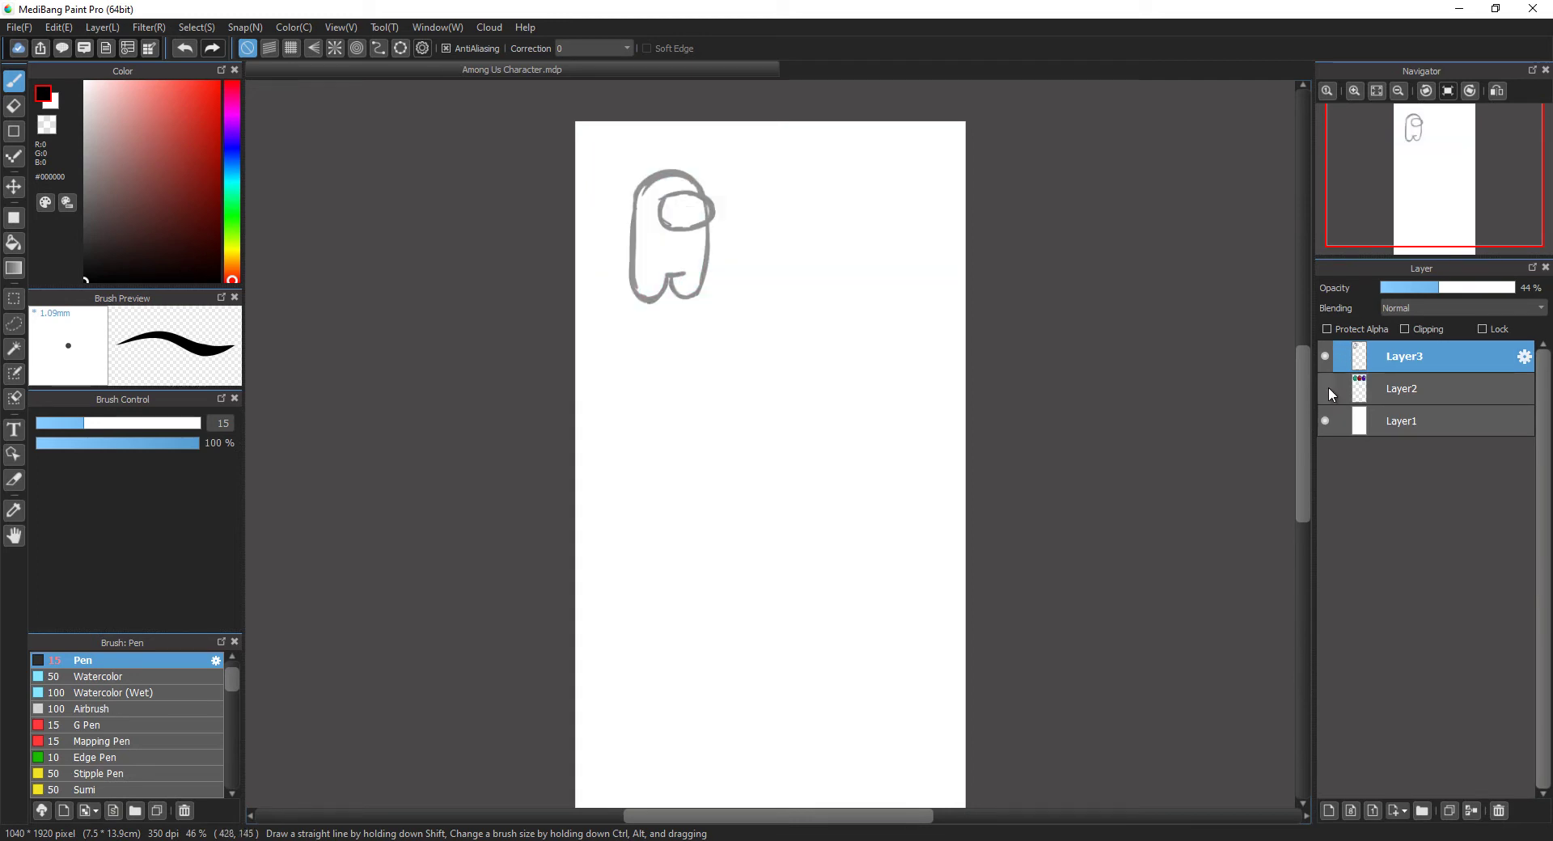
{"action": "left_click", "coordinate": [1324, 389]}
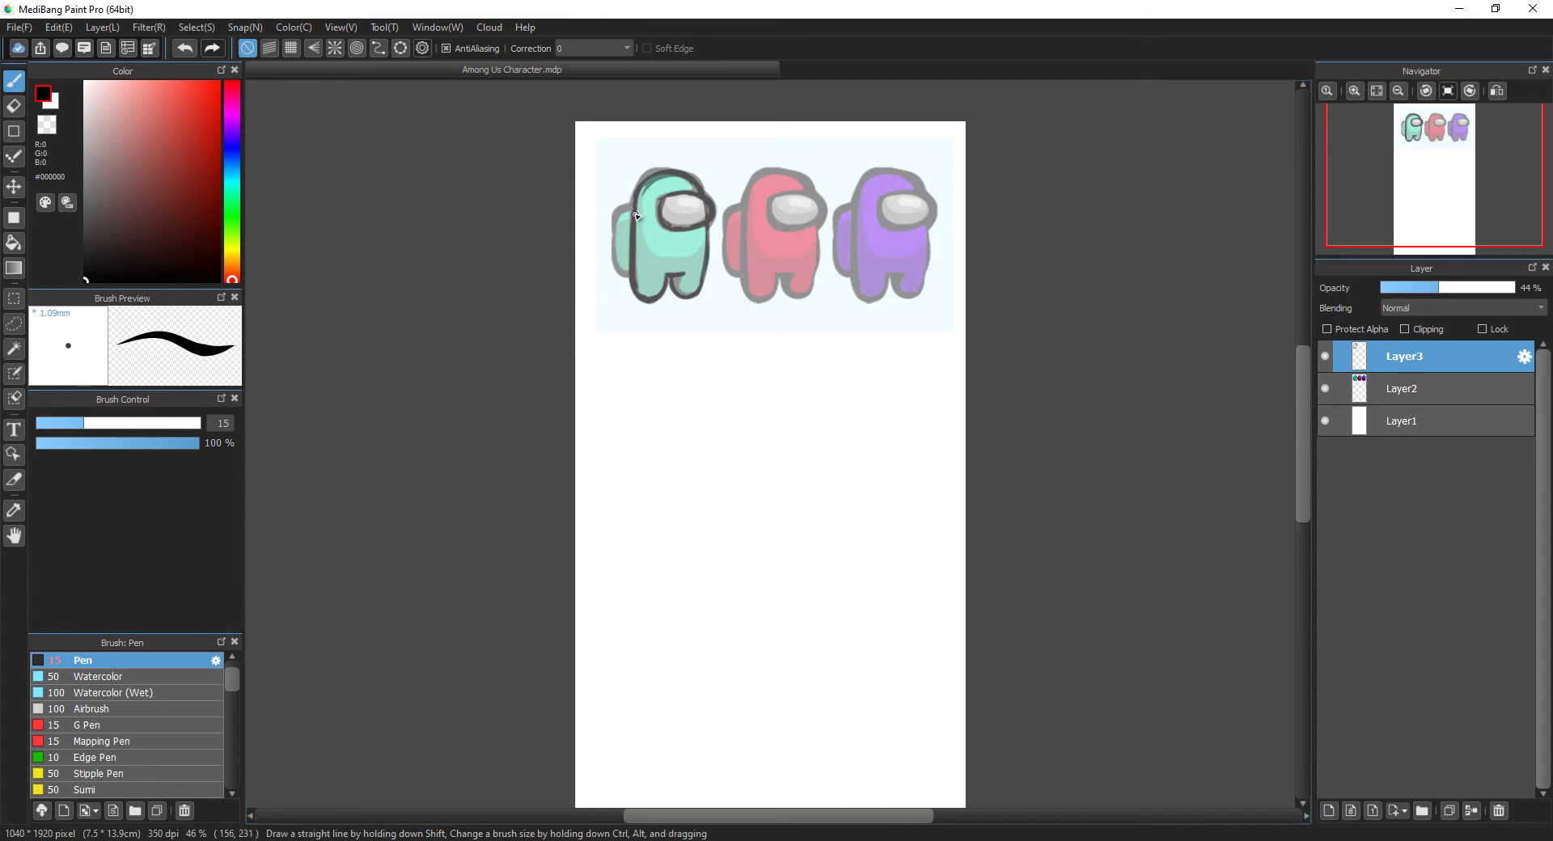
Step: Trace the teal character's backpack on Layer3 and check the whole tracing with the reference briefly hidden
{"action": "left_click_drag", "start_coordinate": [622, 212], "coordinate": [614, 259]}
{"action": "left_click", "coordinate": [1325, 390]}
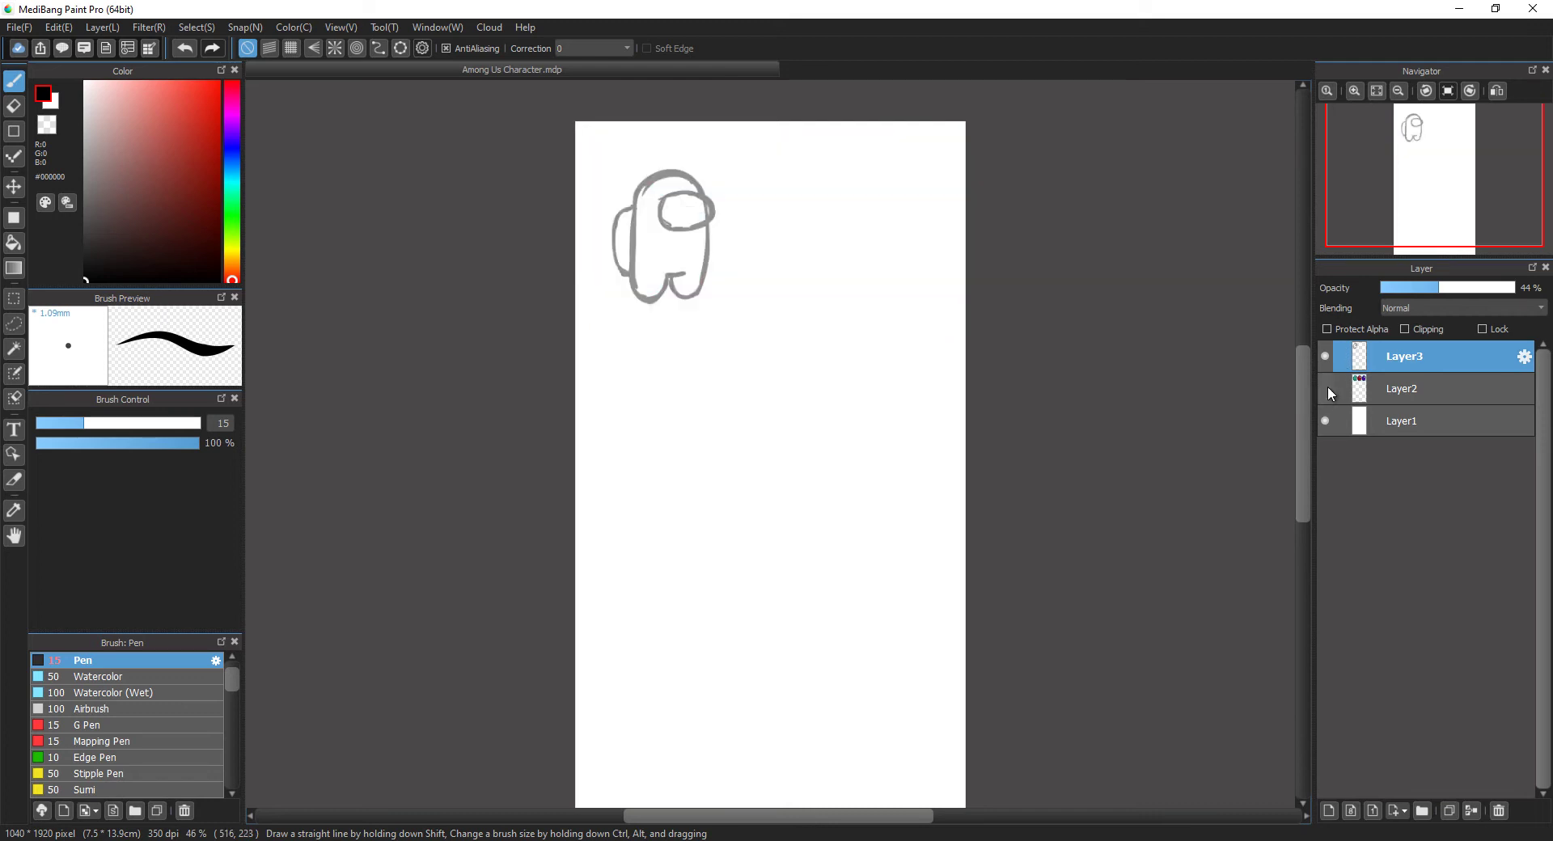
{"action": "left_click", "coordinate": [1327, 390]}
Step: Hide the tracing on Layer3 and add a new sketch layer with its opacity at 47%
{"action": "left_click", "coordinate": [1326, 357]}
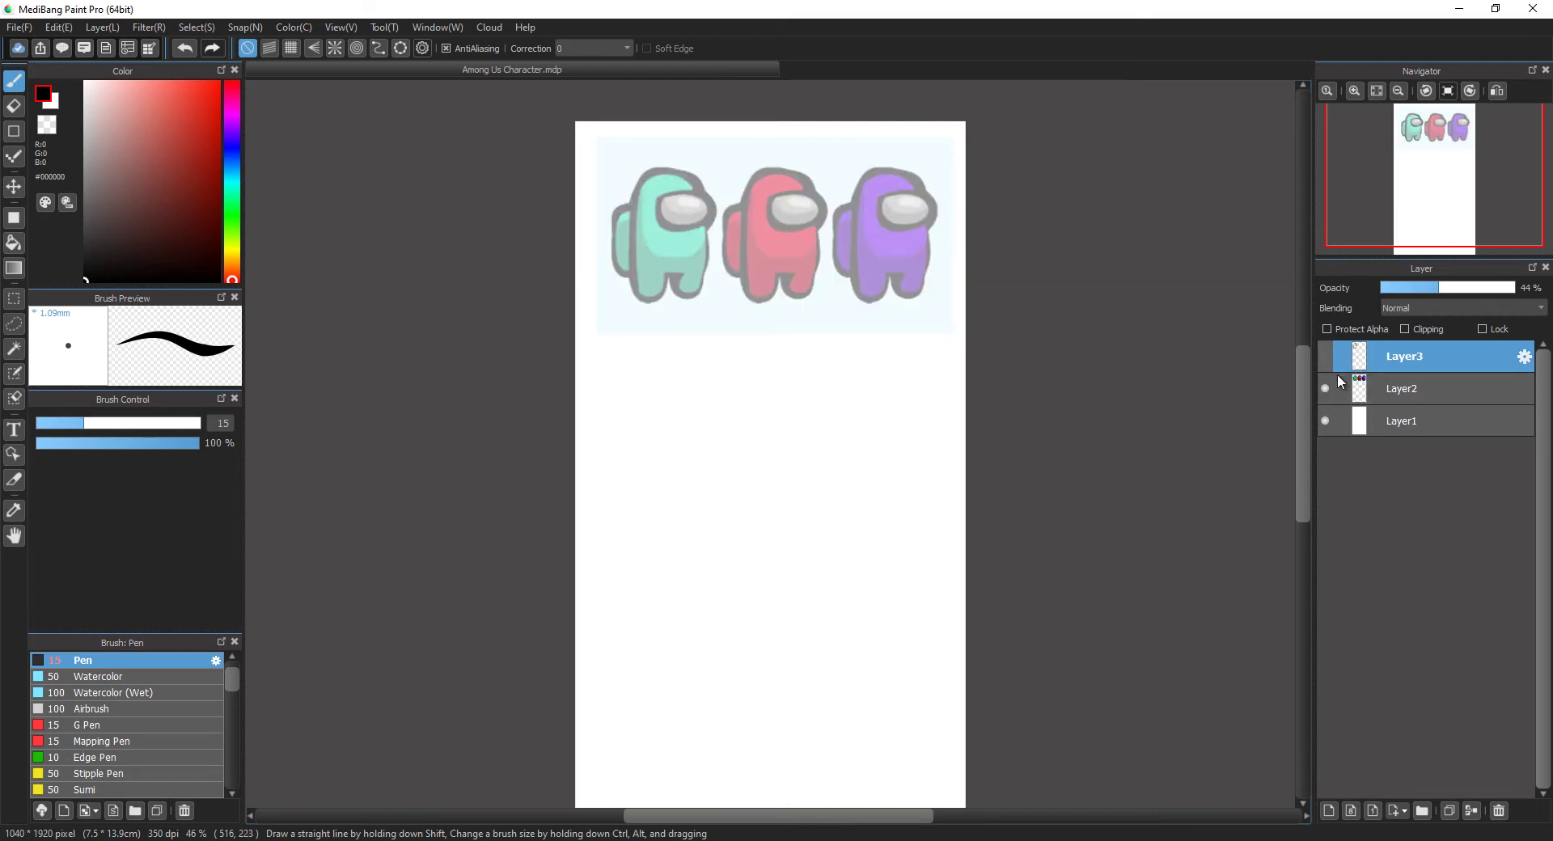
{"action": "left_click", "coordinate": [1329, 810]}
{"action": "left_click", "coordinate": [1443, 288]}
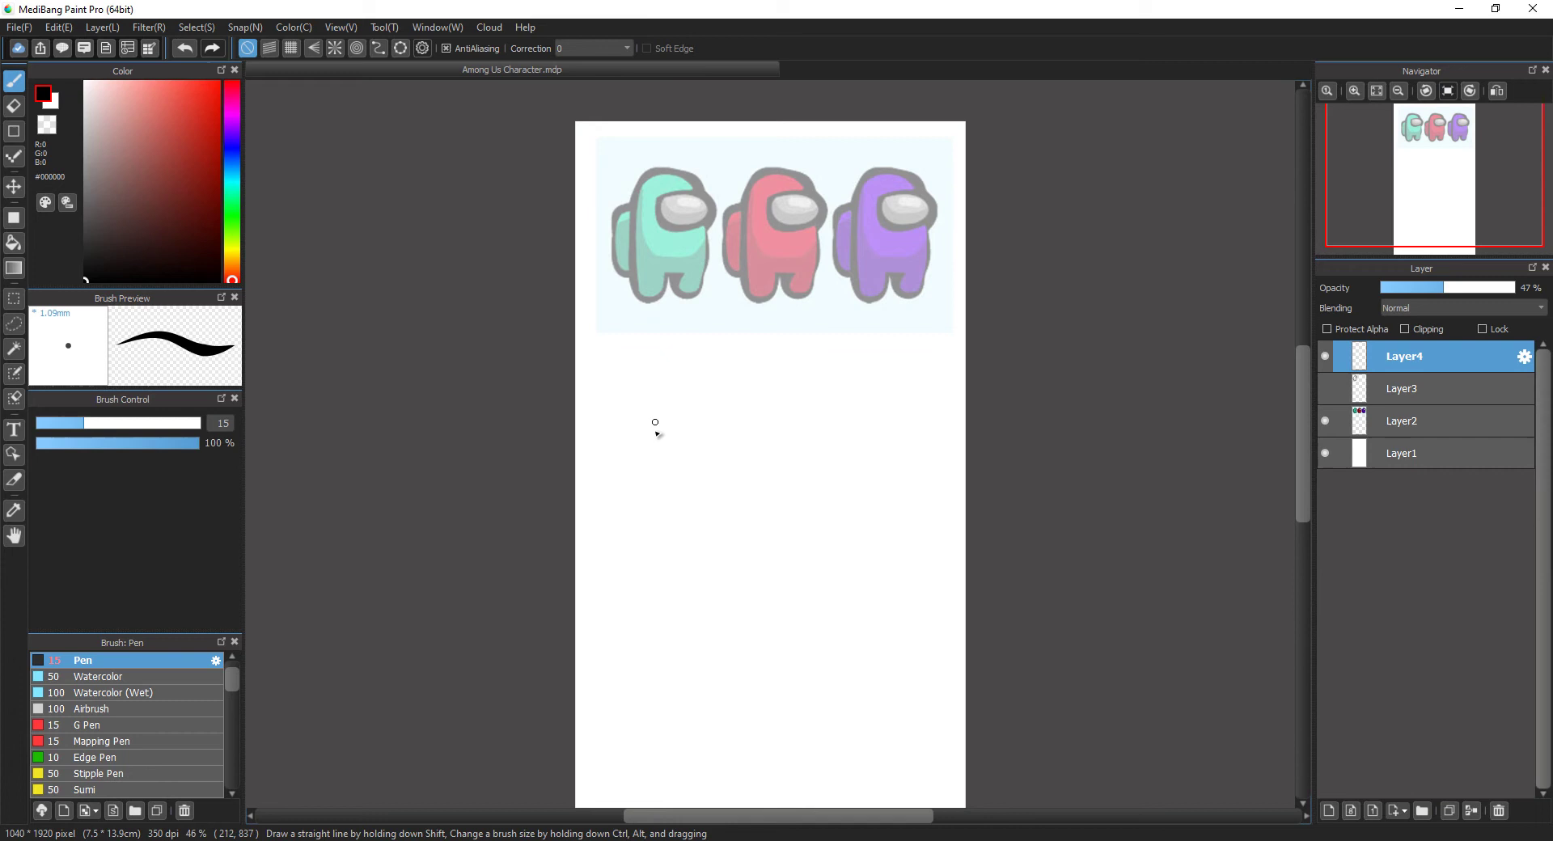
Step: Sketch the character's rounded head and two straight body sides freehand below the teal reference character
{"action": "mouse_move", "coordinate": [646, 435]}
{"action": "left_mouse_down"}
{"action": "mouse_move", "coordinate": [676, 395]}
{"action": "mouse_move", "coordinate": [704, 430]}
{"action": "mouse_move", "coordinate": [681, 405]}
{"action": "mouse_move", "coordinate": [647, 430]}
{"action": "mouse_move", "coordinate": [657, 404]}
{"action": "mouse_move", "coordinate": [701, 416]}
{"action": "mouse_move", "coordinate": [708, 431]}
{"action": "mouse_move", "coordinate": [657, 405]}
{"action": "mouse_move", "coordinate": [705, 438]}
{"action": "mouse_move", "coordinate": [702, 401]}
{"action": "mouse_move", "coordinate": [713, 428]}
{"action": "mouse_move", "coordinate": [695, 401]}
{"action": "mouse_move", "coordinate": [707, 421]}
{"action": "mouse_move", "coordinate": [653, 419]}
{"action": "mouse_move", "coordinate": [657, 405]}
{"action": "mouse_move", "coordinate": [646, 435]}
{"action": "mouse_move", "coordinate": [678, 396]}
{"action": "mouse_move", "coordinate": [647, 428]}
{"action": "left_mouse_up"}
{"action": "key", "text": "e"}
{"action": "key", "text": "b"}
{"action": "left_click", "coordinate": [1423, 91]}
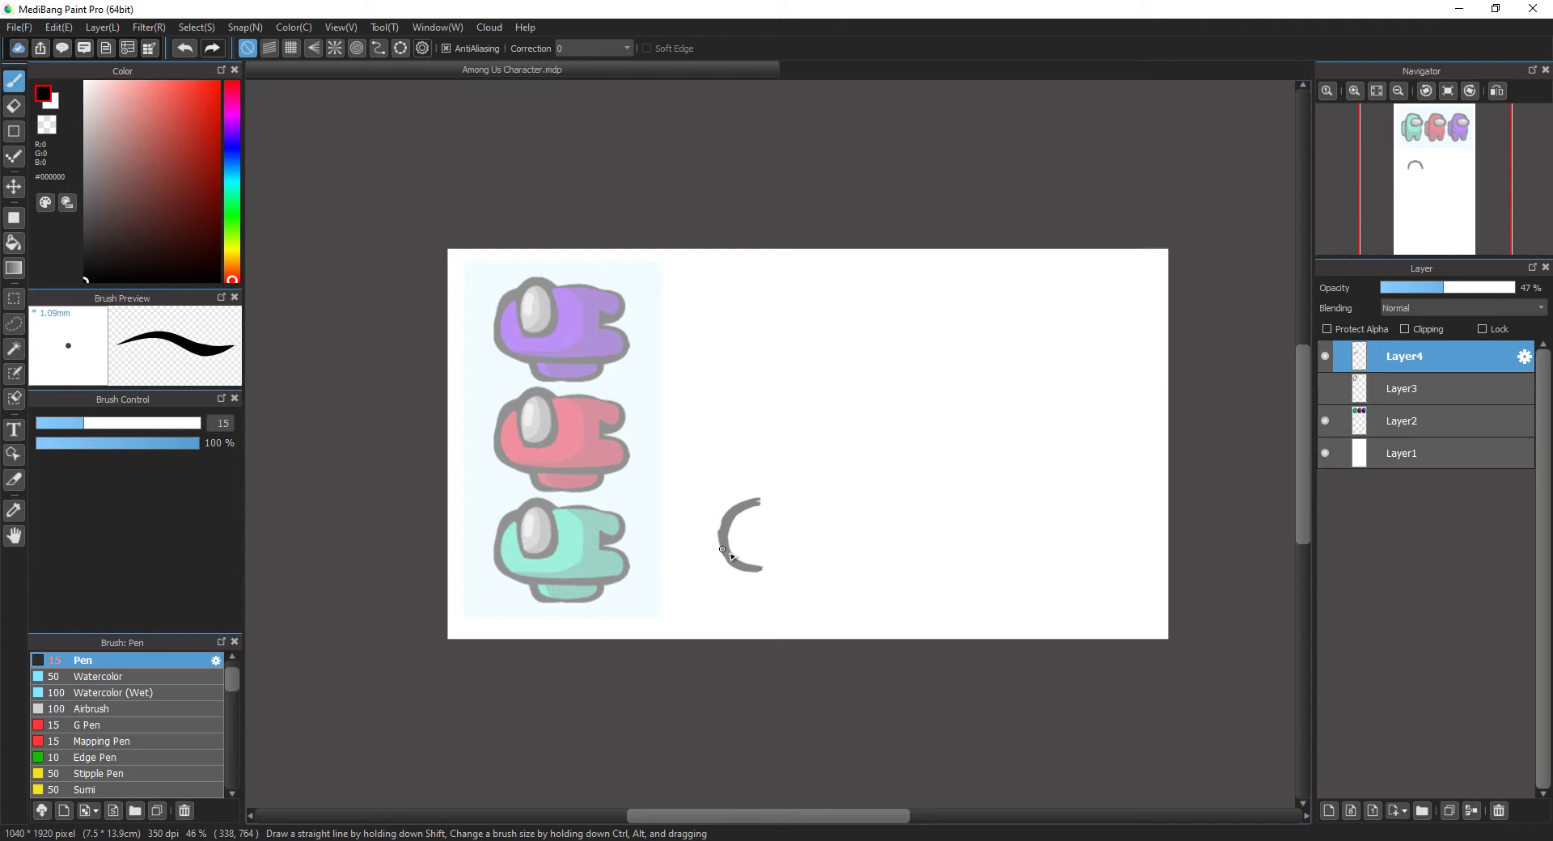
{"action": "left_click", "coordinate": [1469, 91]}
{"action": "mouse_move", "coordinate": [645, 429]}
{"action": "left_mouse_down"}
{"action": "mouse_move", "coordinate": [645, 506]}
{"action": "mouse_move", "coordinate": [644, 428]}
{"action": "mouse_move", "coordinate": [648, 513]}
{"action": "mouse_move", "coordinate": [645, 498]}
{"action": "mouse_move", "coordinate": [713, 511]}
{"action": "left_mouse_up"}
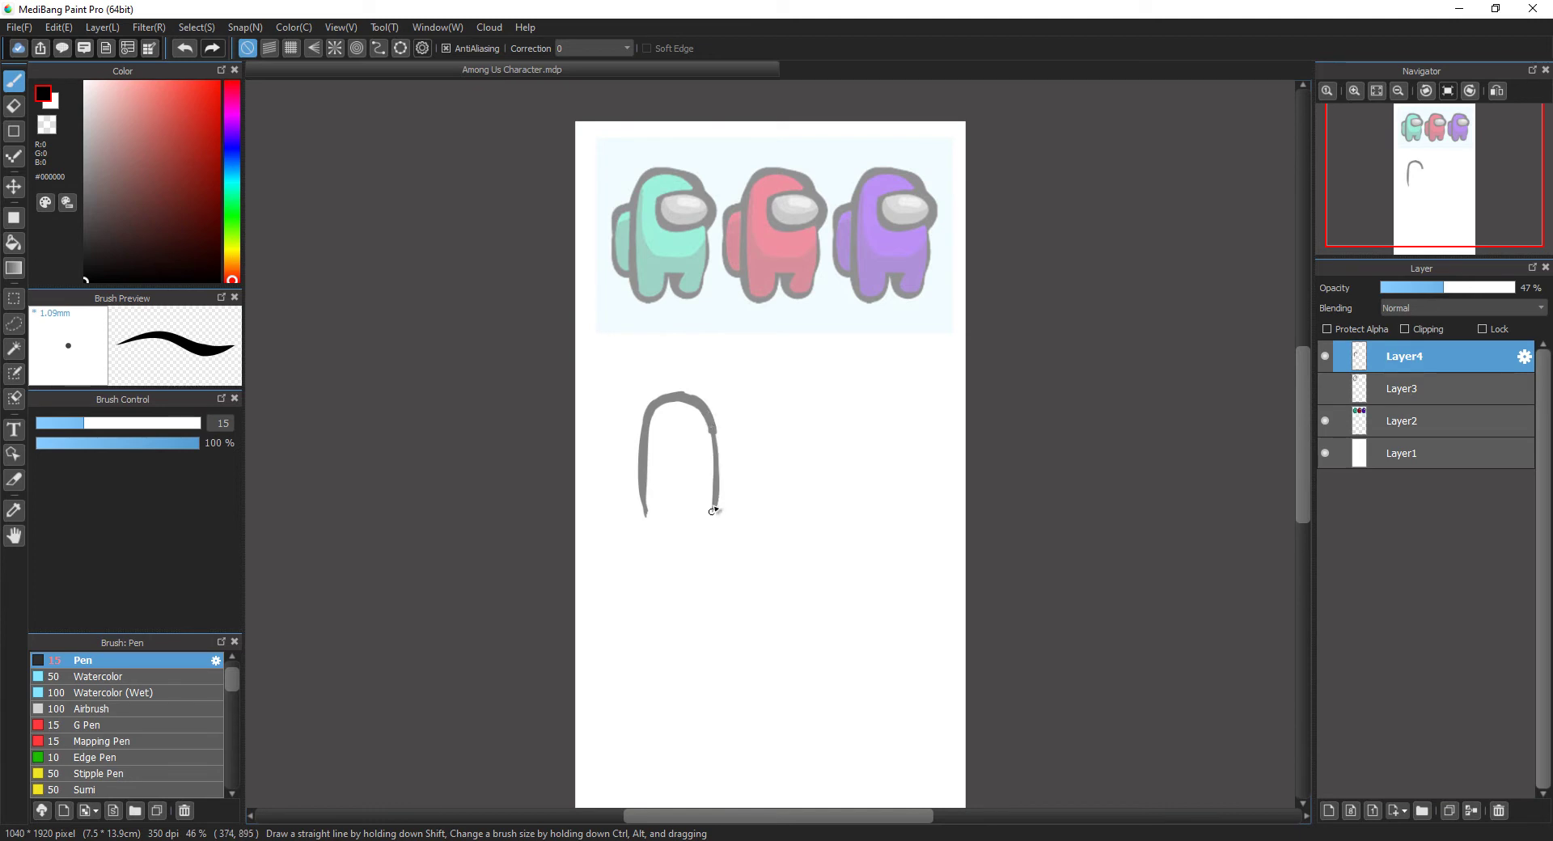
Step: Sketch the two rounded legs and the gap between them, cleaning up the line ends with the Eraser
{"action": "left_click", "coordinate": [1470, 90]}
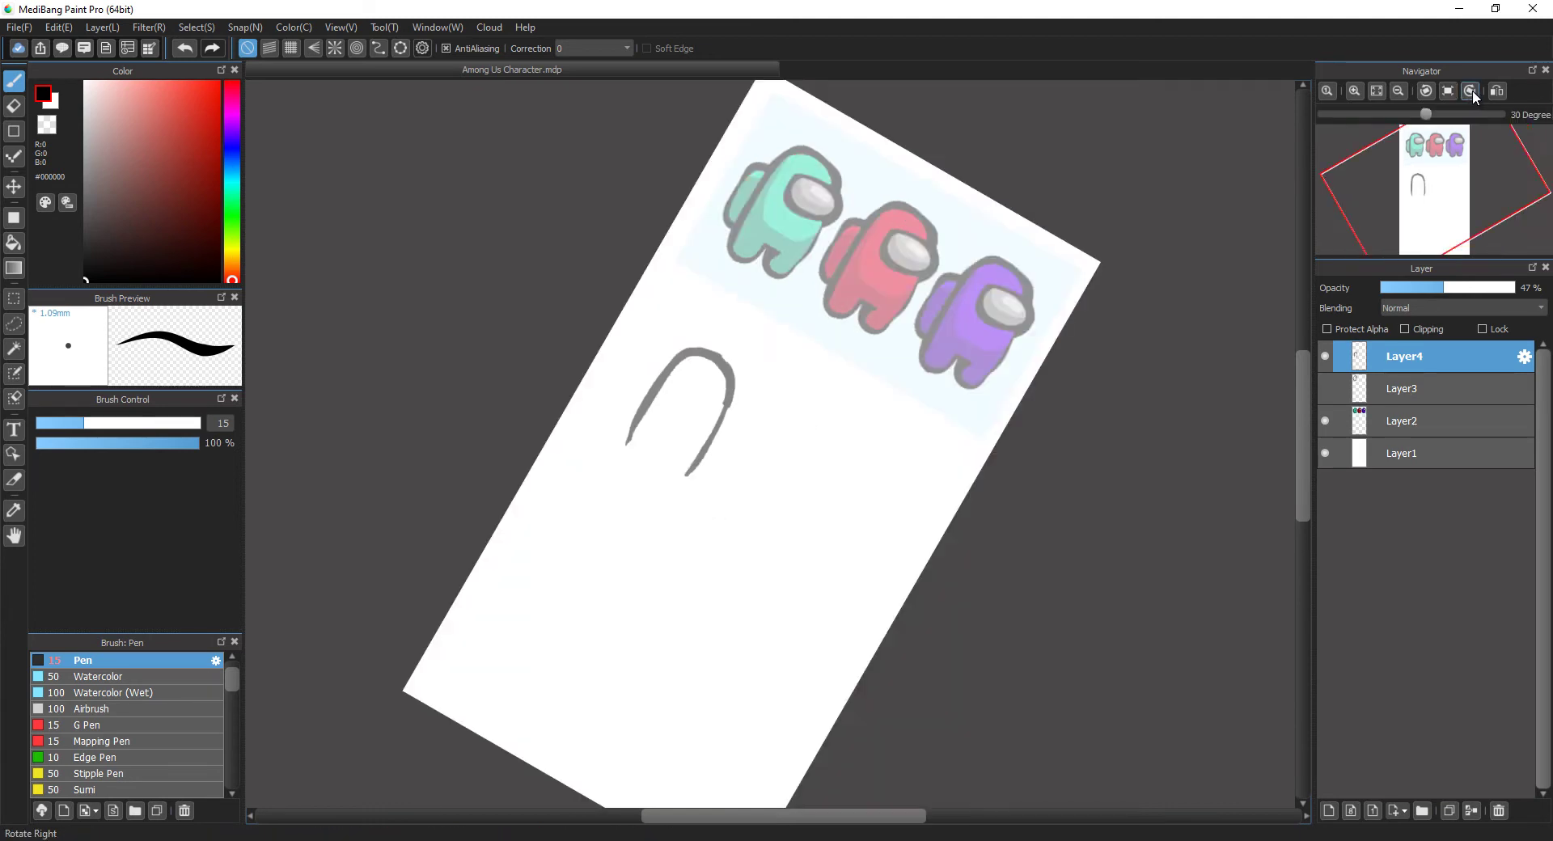
{"action": "left_click_drag", "start_coordinate": [697, 318], "coordinate": [705, 387]}
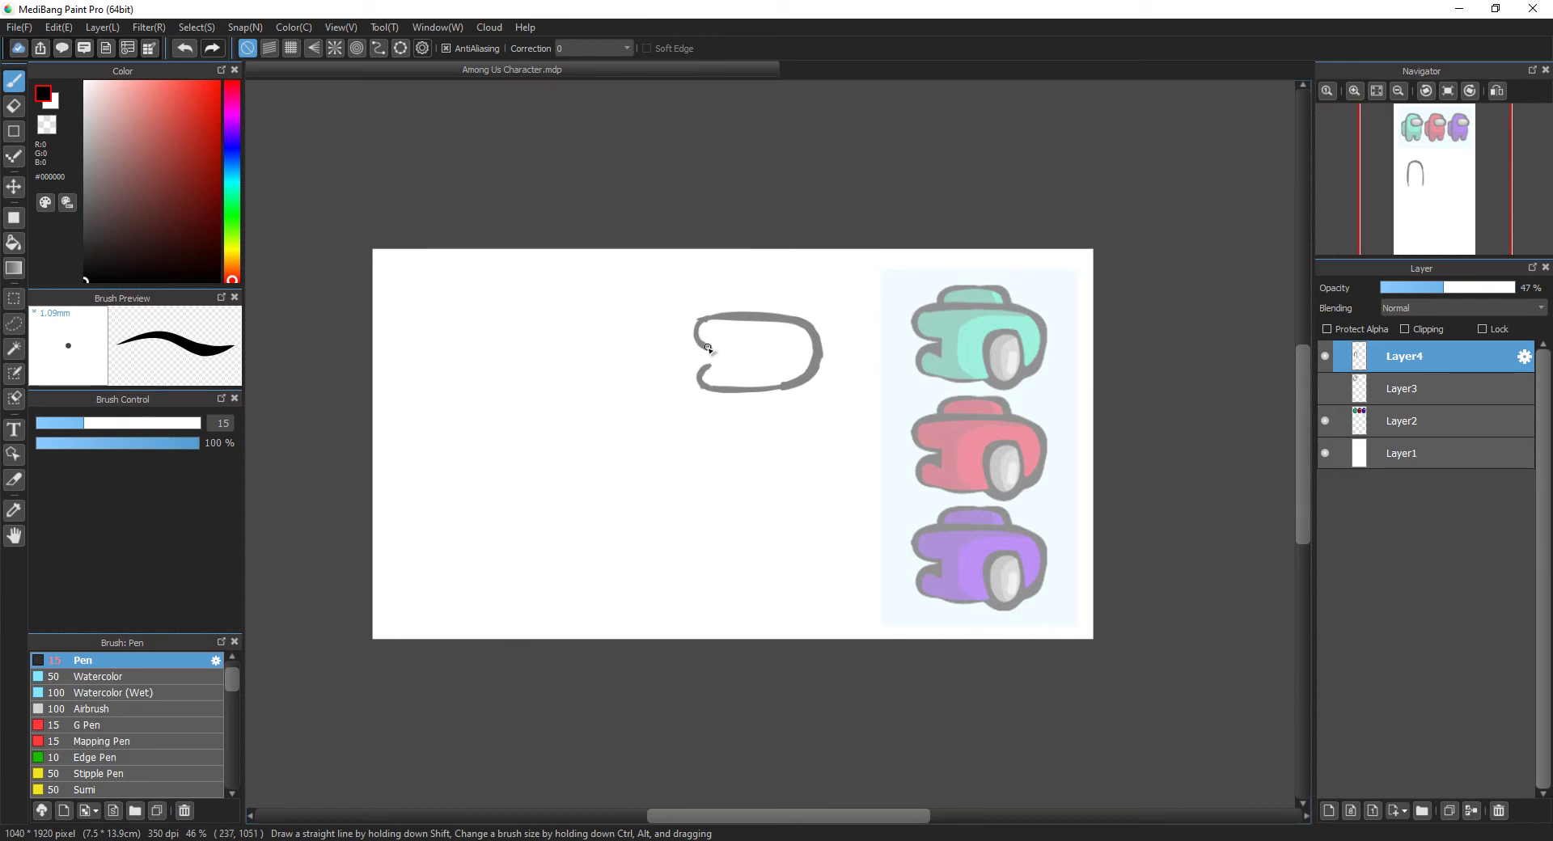
{"action": "key", "text": "e"}
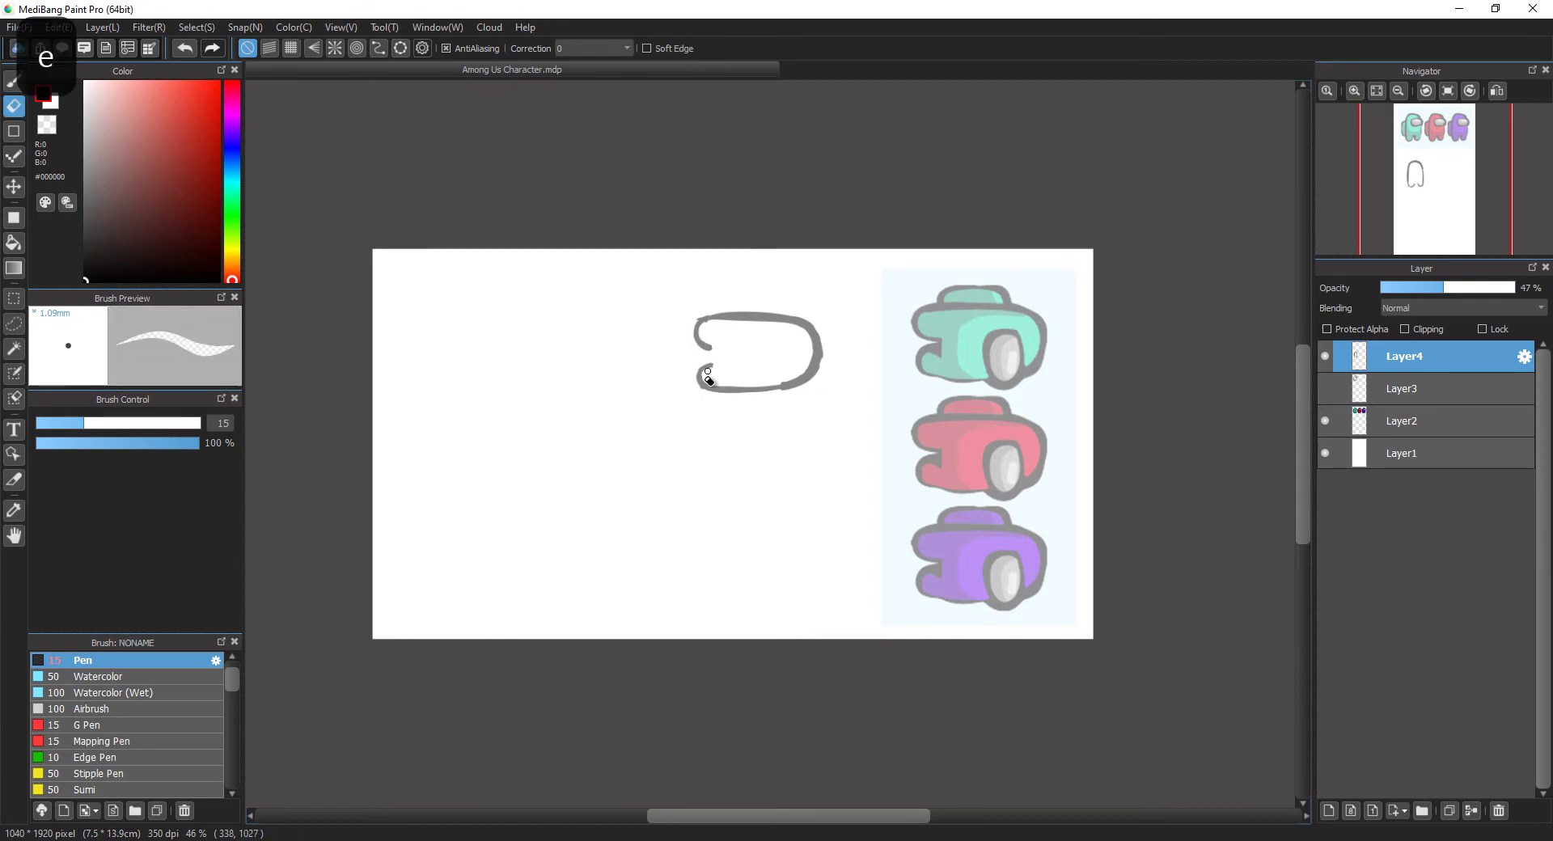
{"action": "left_click_drag", "start_coordinate": [707, 376], "coordinate": [709, 369]}
{"action": "key", "text": "b"}
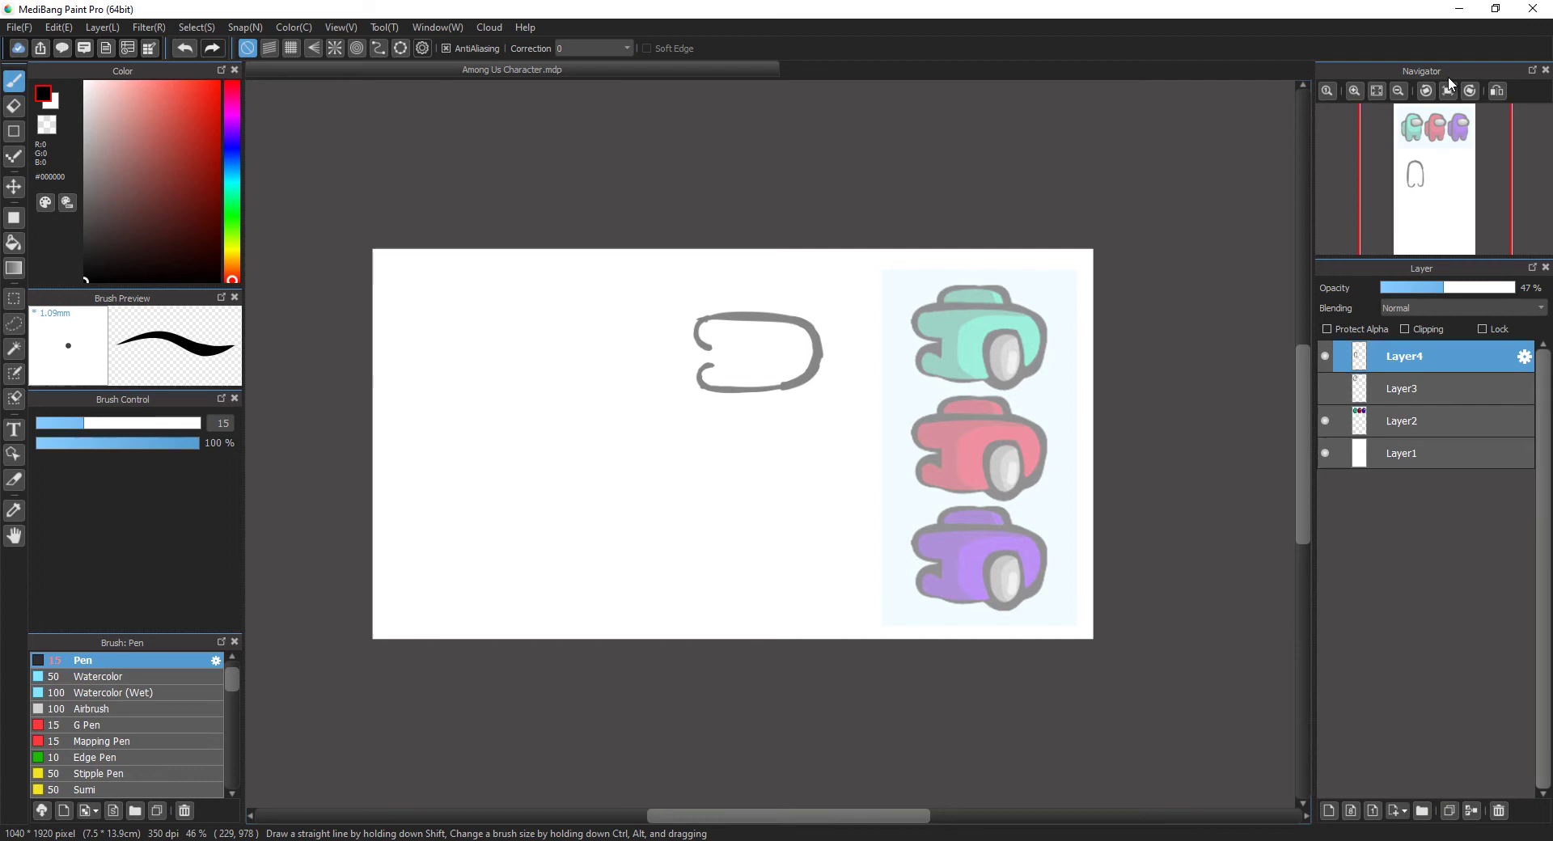
{"action": "left_click", "coordinate": [1445, 92]}
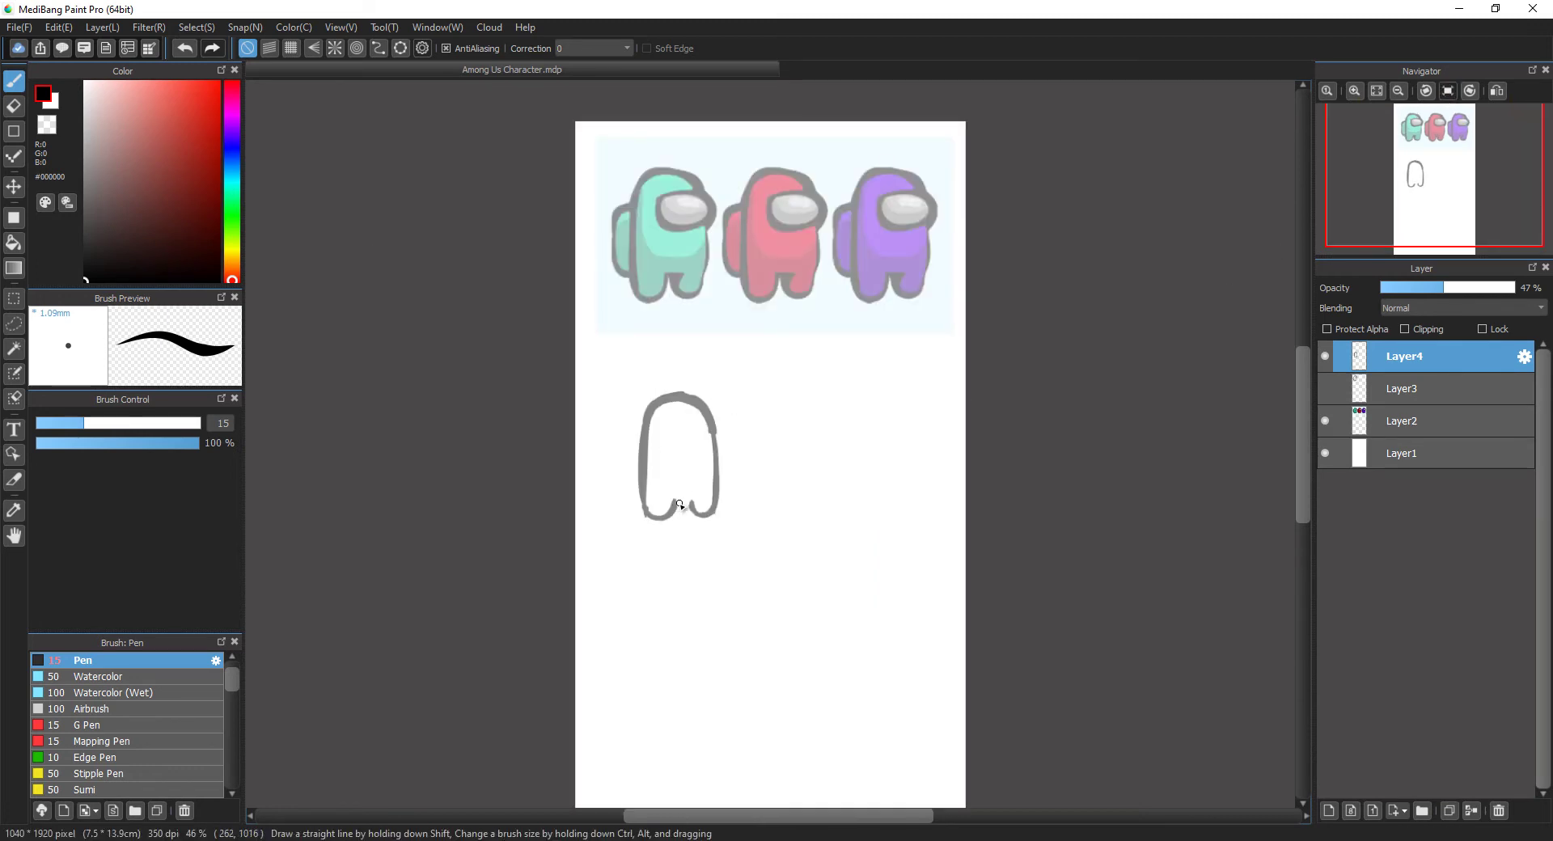
{"action": "key", "text": "e"}
{"action": "mouse_move", "coordinate": [693, 502]}
{"action": "left_mouse_down"}
{"action": "mouse_move", "coordinate": [701, 516]}
{"action": "mouse_move", "coordinate": [695, 498]}
{"action": "left_mouse_up"}
{"action": "key", "text": "b"}
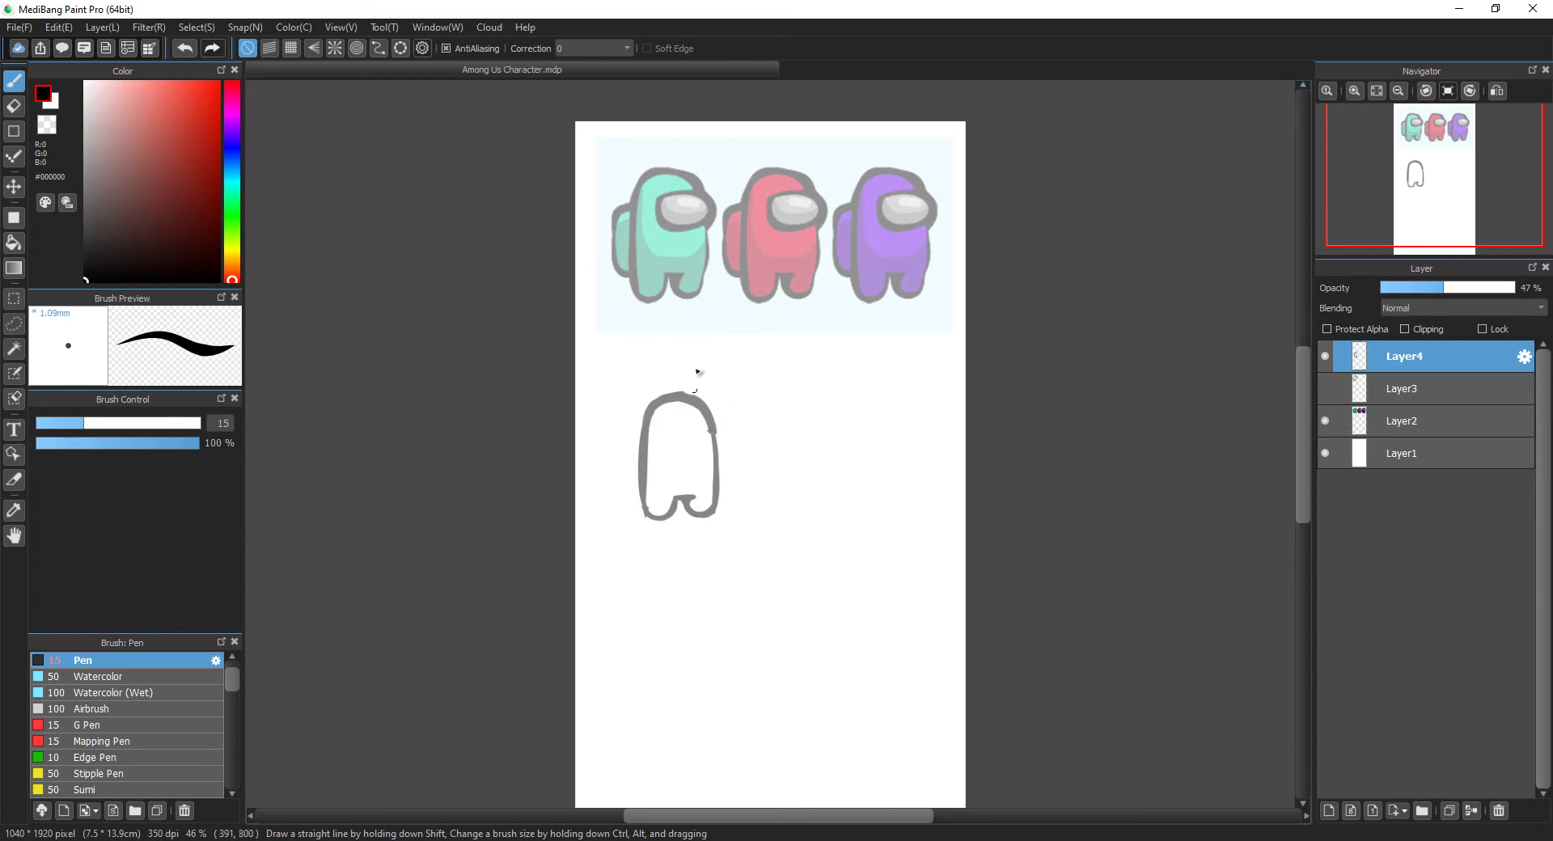
Step: Sketch the oval visor protruding past the front of the head, erasing the body line where they overlap
{"action": "left_click_drag", "start_coordinate": [719, 439], "coordinate": [719, 453]}
{"action": "key", "text": "b"}
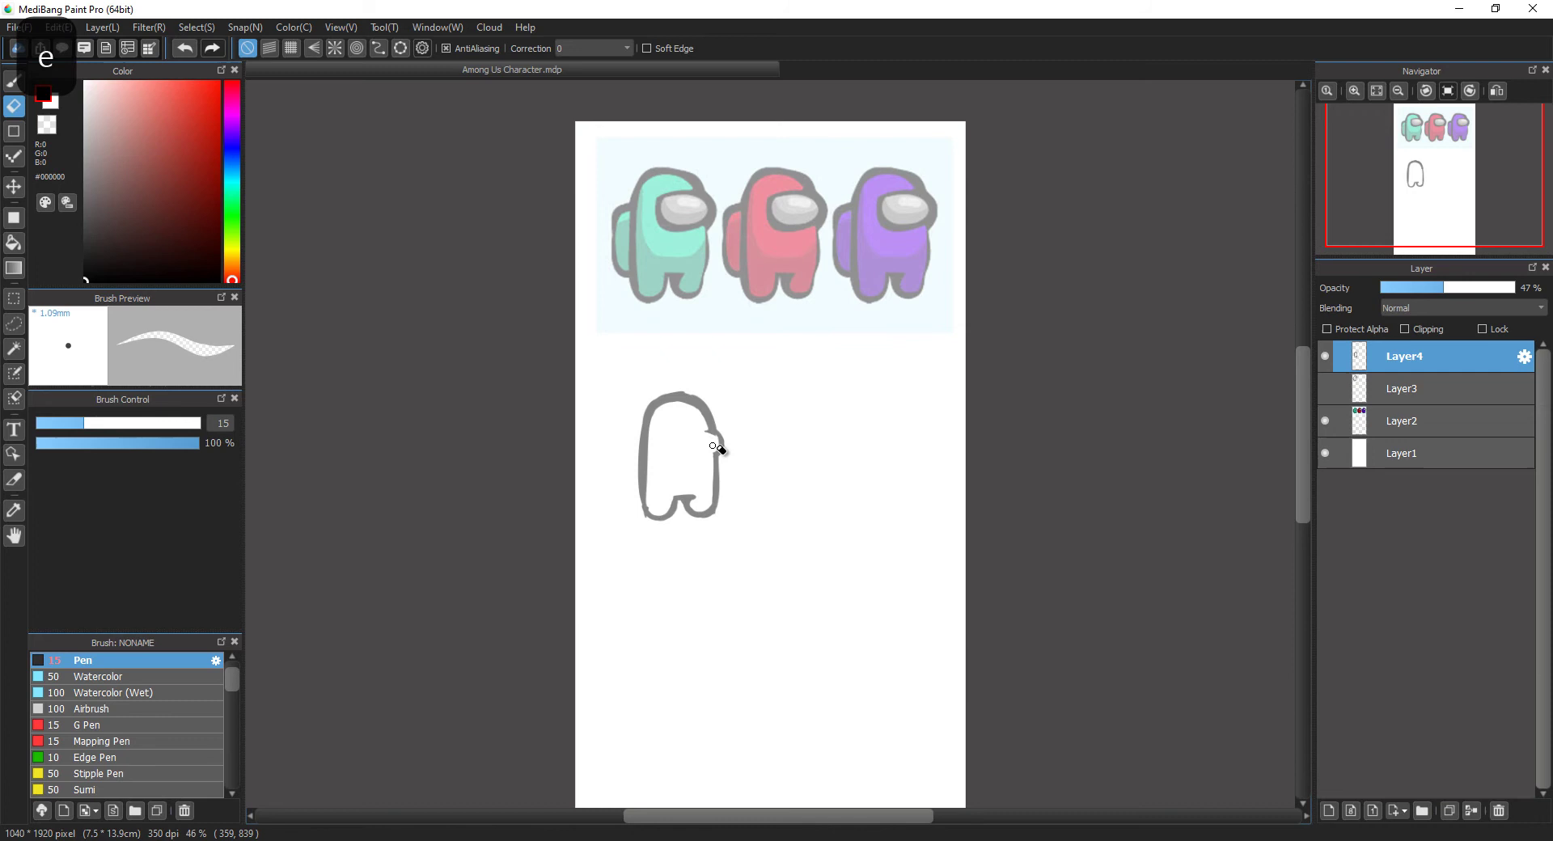
{"action": "left_click_drag", "start_coordinate": [719, 450], "coordinate": [721, 441]}
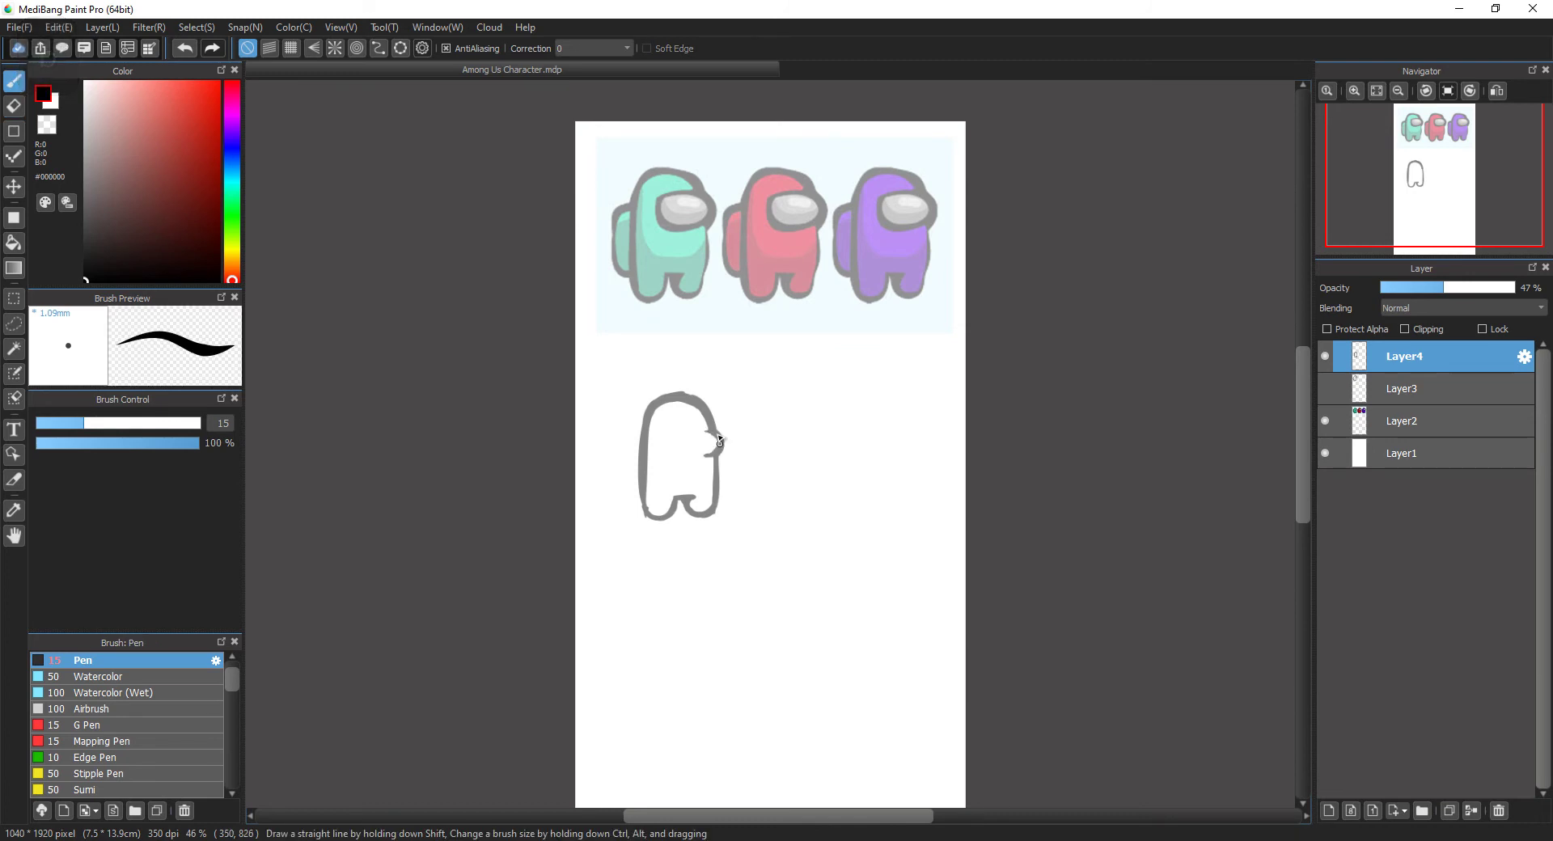
{"action": "left_click", "coordinate": [1474, 92]}
{"action": "left_click", "coordinate": [1475, 92]}
{"action": "left_click", "coordinate": [1475, 92]}
{"action": "left_click", "coordinate": [1470, 90]}
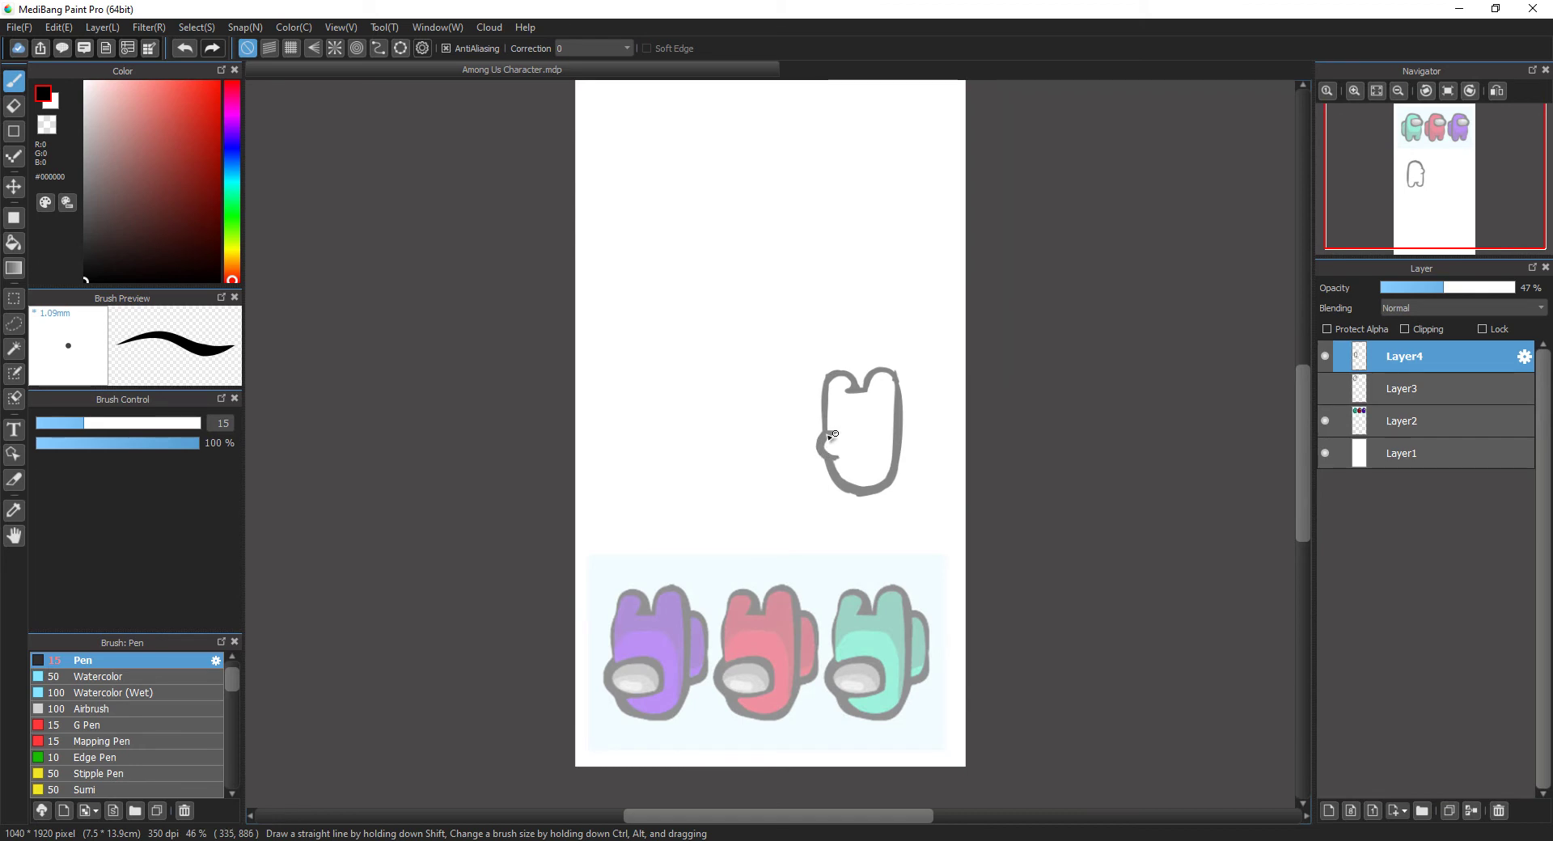
{"action": "left_click", "coordinate": [1448, 91]}
{"action": "mouse_move", "coordinate": [711, 427]}
{"action": "left_mouse_down"}
{"action": "mouse_move", "coordinate": [679, 435]}
{"action": "mouse_move", "coordinate": [687, 455]}
{"action": "left_mouse_up"}
{"action": "key", "text": "e"}
{"action": "key", "text": "b"}
{"action": "key", "text": "e"}
{"action": "key", "text": "b"}
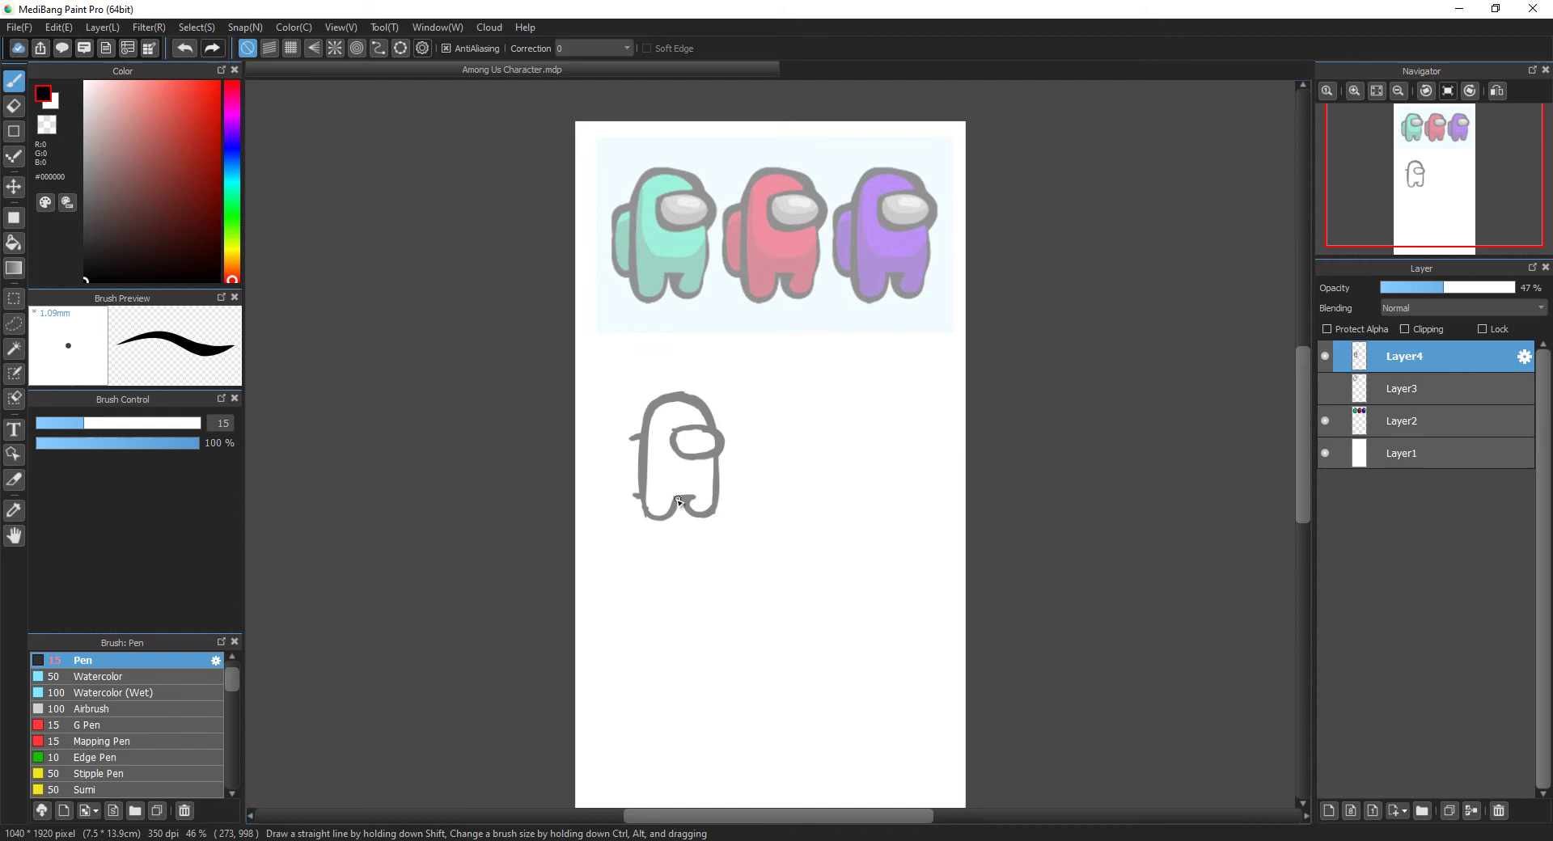
Step: Sketch the backpack as a rounded shape attached to the back of the body
{"action": "left_click_drag", "start_coordinate": [635, 495], "coordinate": [643, 496]}
{"action": "left_click_drag", "start_coordinate": [631, 437], "coordinate": [635, 495]}
Step: Add a new layer at full opacity and ink the body, legs and visor in black over the sketch, undoing poor strokes
{"action": "left_click", "coordinate": [1328, 810]}
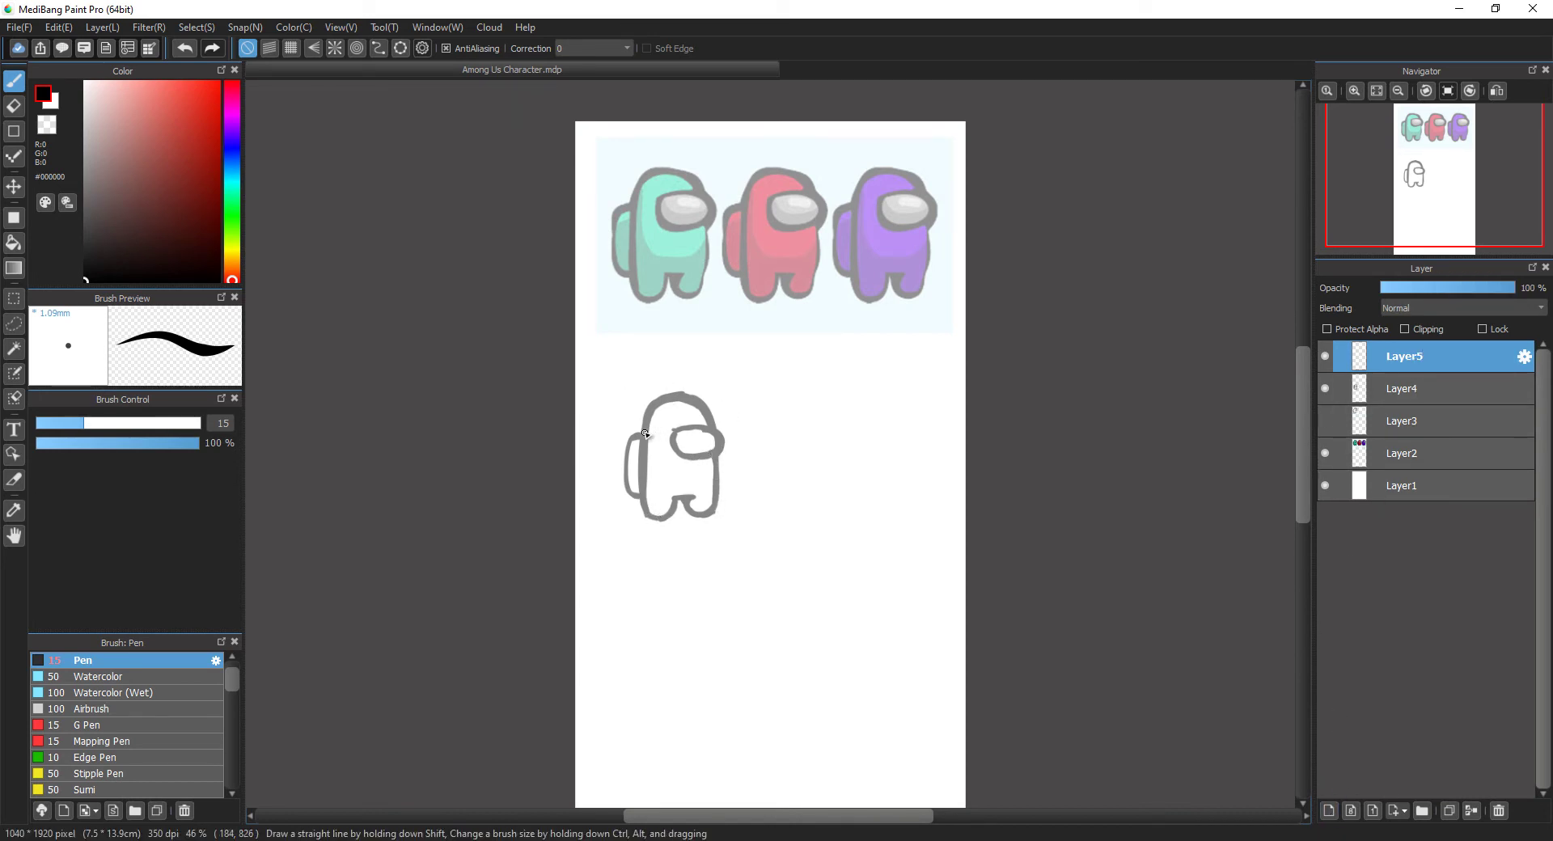
{"action": "mouse_move", "coordinate": [644, 434]}
{"action": "left_mouse_down"}
{"action": "mouse_move", "coordinate": [663, 398]}
{"action": "mouse_move", "coordinate": [645, 431]}
{"action": "mouse_move", "coordinate": [660, 409]}
{"action": "mouse_move", "coordinate": [693, 415]}
{"action": "mouse_move", "coordinate": [689, 402]}
{"action": "mouse_move", "coordinate": [719, 443]}
{"action": "mouse_move", "coordinate": [686, 457]}
{"action": "mouse_move", "coordinate": [718, 451]}
{"action": "mouse_move", "coordinate": [674, 435]}
{"action": "mouse_move", "coordinate": [716, 431]}
{"action": "mouse_move", "coordinate": [680, 430]}
{"action": "mouse_move", "coordinate": [723, 451]}
{"action": "mouse_move", "coordinate": [712, 500]}
{"action": "mouse_move", "coordinate": [715, 486]}
{"action": "mouse_move", "coordinate": [691, 510]}
{"action": "mouse_move", "coordinate": [685, 492]}
{"action": "mouse_move", "coordinate": [670, 515]}
{"action": "mouse_move", "coordinate": [674, 499]}
{"action": "mouse_move", "coordinate": [689, 510]}
{"action": "mouse_move", "coordinate": [647, 510]}
{"action": "mouse_move", "coordinate": [659, 517]}
{"action": "mouse_move", "coordinate": [648, 417]}
{"action": "mouse_move", "coordinate": [644, 511]}
{"action": "left_mouse_up"}
{"action": "key", "text": "ctrl+z"}
{"action": "key", "text": "ctrl+z"}
{"action": "key", "text": "ctrl+z"}
{"action": "key", "text": "ctrl+z"}
{"action": "key", "text": "ctrl+z"}
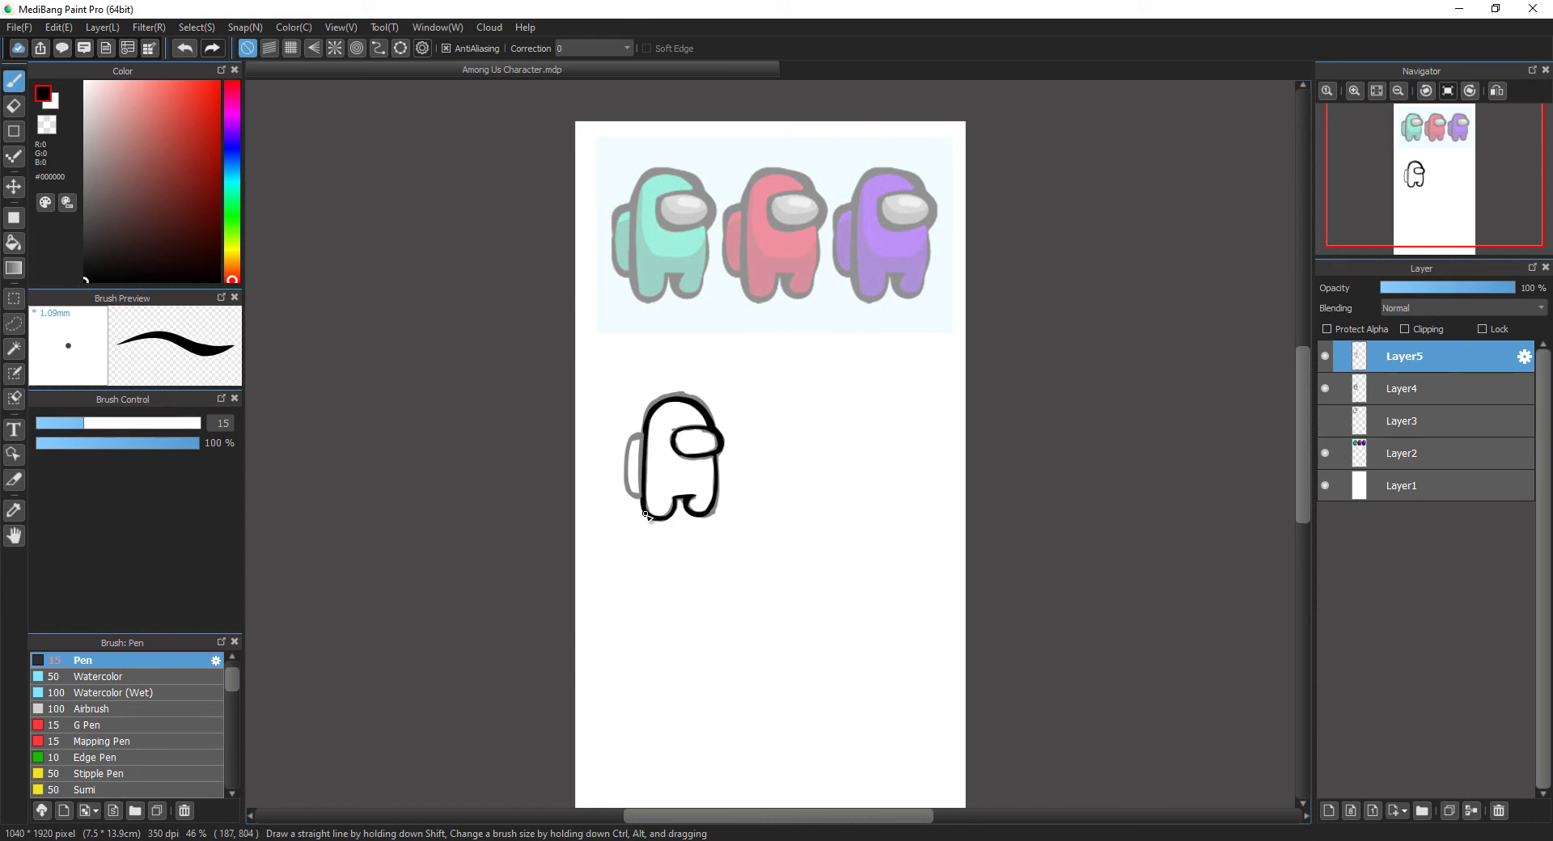
Step: Ink the backpack outline in black and hide the rough sketch on Layer4
{"action": "left_click_drag", "start_coordinate": [644, 435], "coordinate": [628, 488]}
{"action": "key", "text": "ctrl+z"}
{"action": "left_click", "coordinate": [1324, 388]}
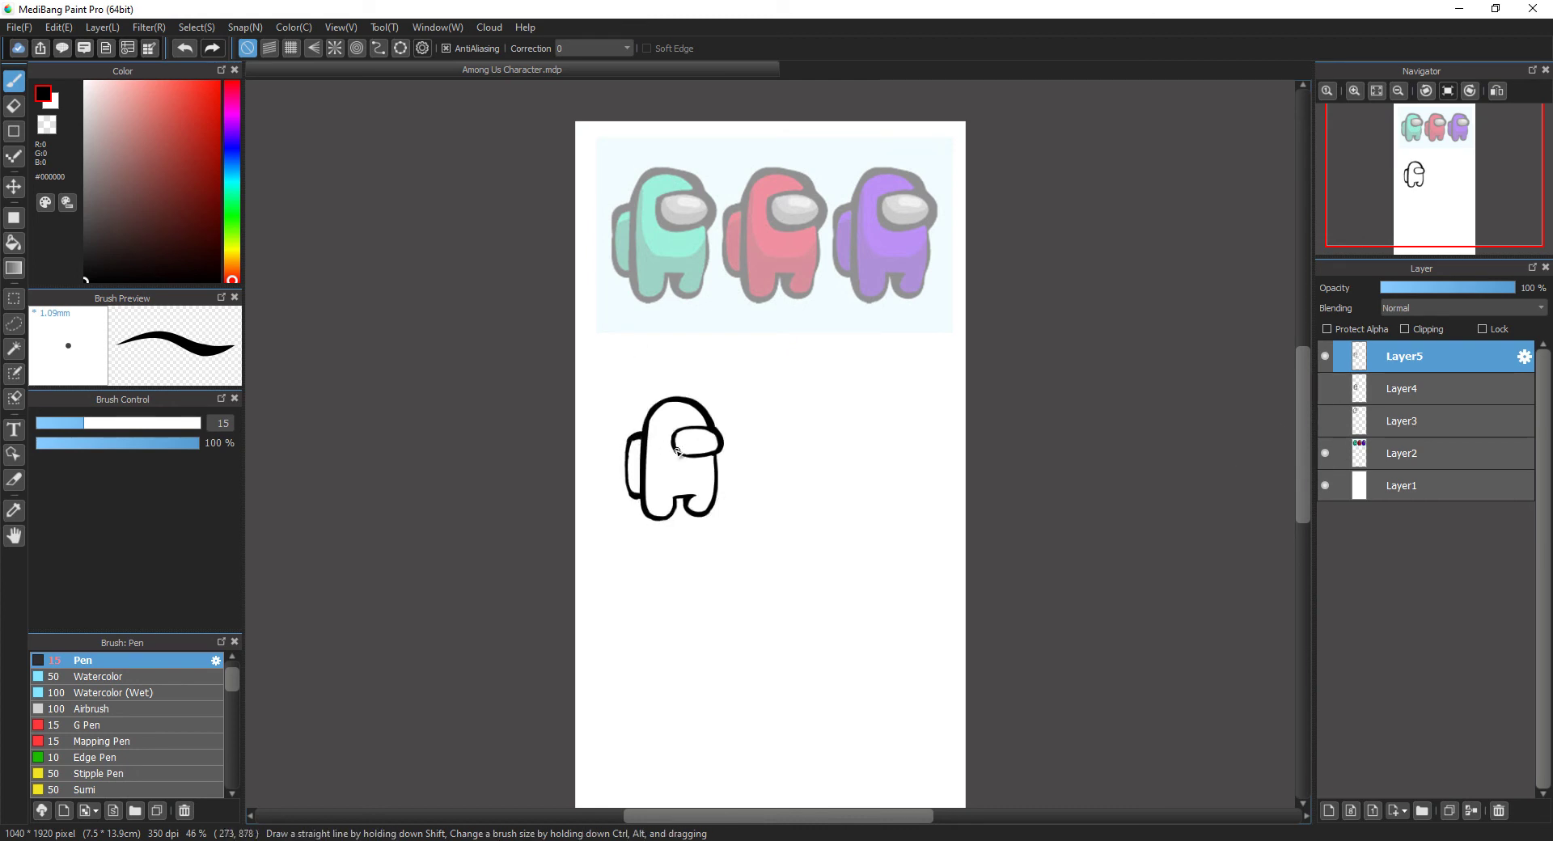
Step: Restore the reference on Layer2 to 100% opacity and add a new color layer directly above it
{"action": "left_click", "coordinate": [1399, 454]}
{"action": "left_click_drag", "start_coordinate": [1443, 288], "coordinate": [1520, 288]}
{"action": "left_click", "coordinate": [1329, 811]}
Step: Fill the body and backpack with the bright purple #6400EA sampled from the purple reference character
{"action": "left_click", "coordinate": [890, 236], "text": "alt"}
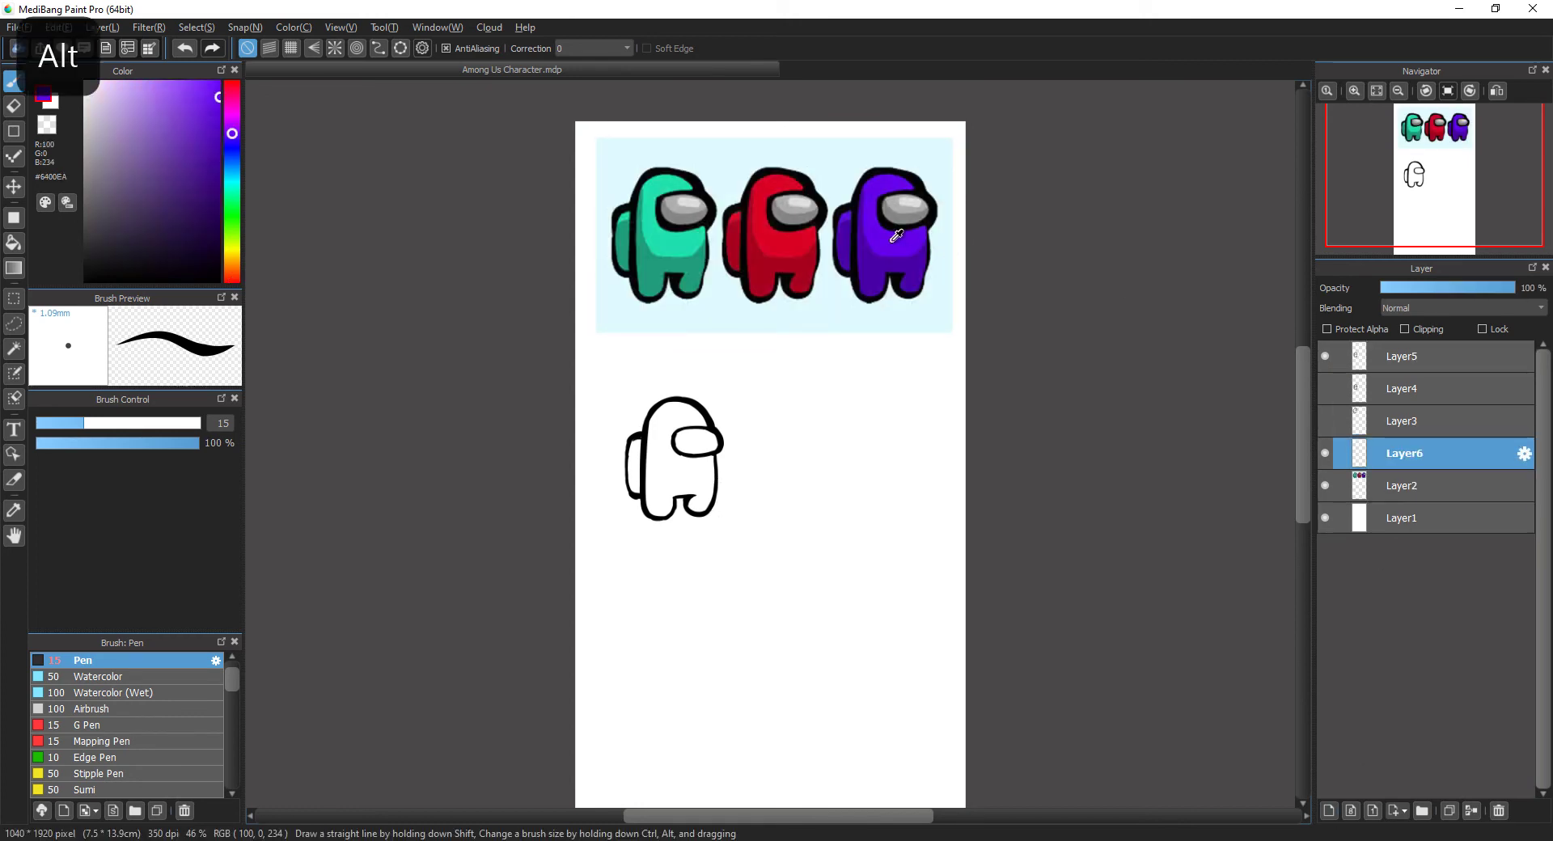
{"action": "key", "text": "g"}
{"action": "left_click", "coordinate": [673, 473]}
{"action": "left_click", "coordinate": [636, 462]}
Step: Sample the darker purple #4800A6 from the reference and add a clipping layer above the purple fill
{"action": "left_click", "coordinate": [925, 252], "text": "alt"}
{"action": "left_click", "coordinate": [1329, 810]}
{"action": "left_click", "coordinate": [1433, 329]}
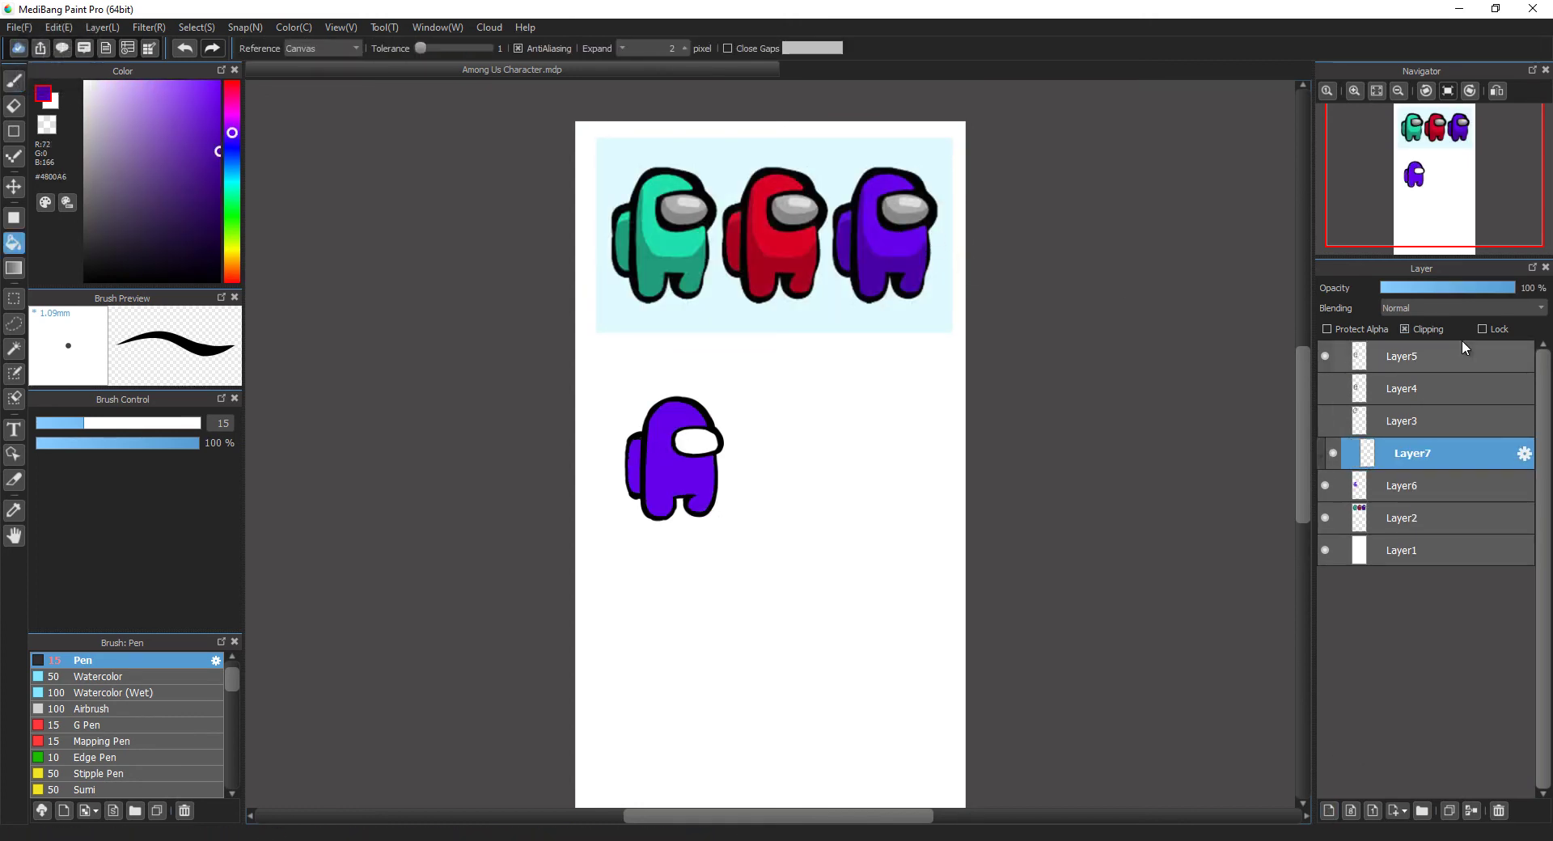
Step: Shade the backpack with the dark purple #4800A6 on the clipping layer
{"action": "key", "text": "b"}
{"action": "key", "text": "g"}
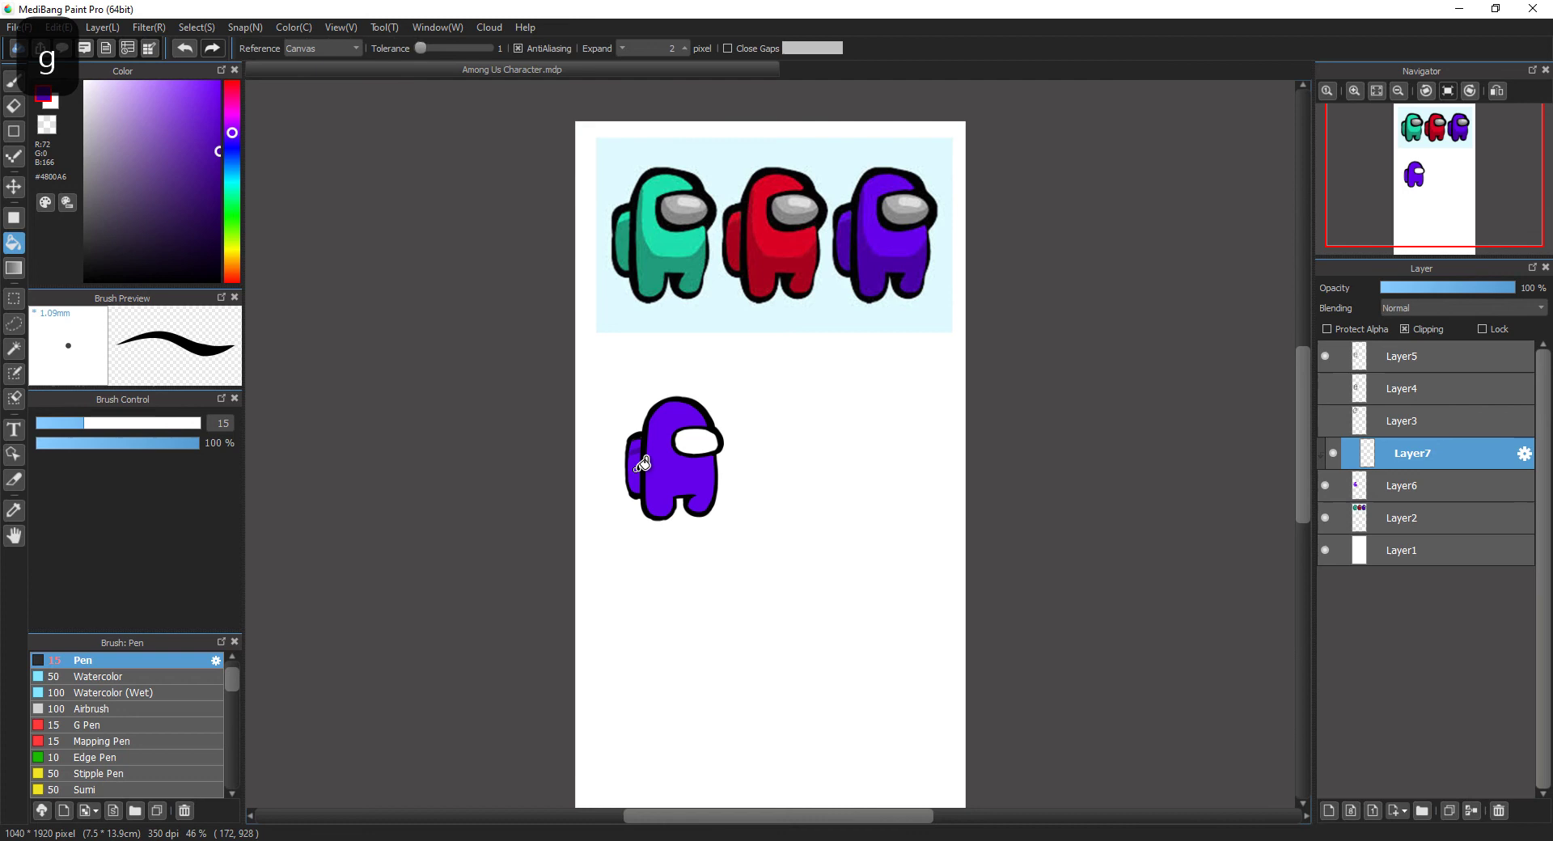
{"action": "key", "text": "e"}
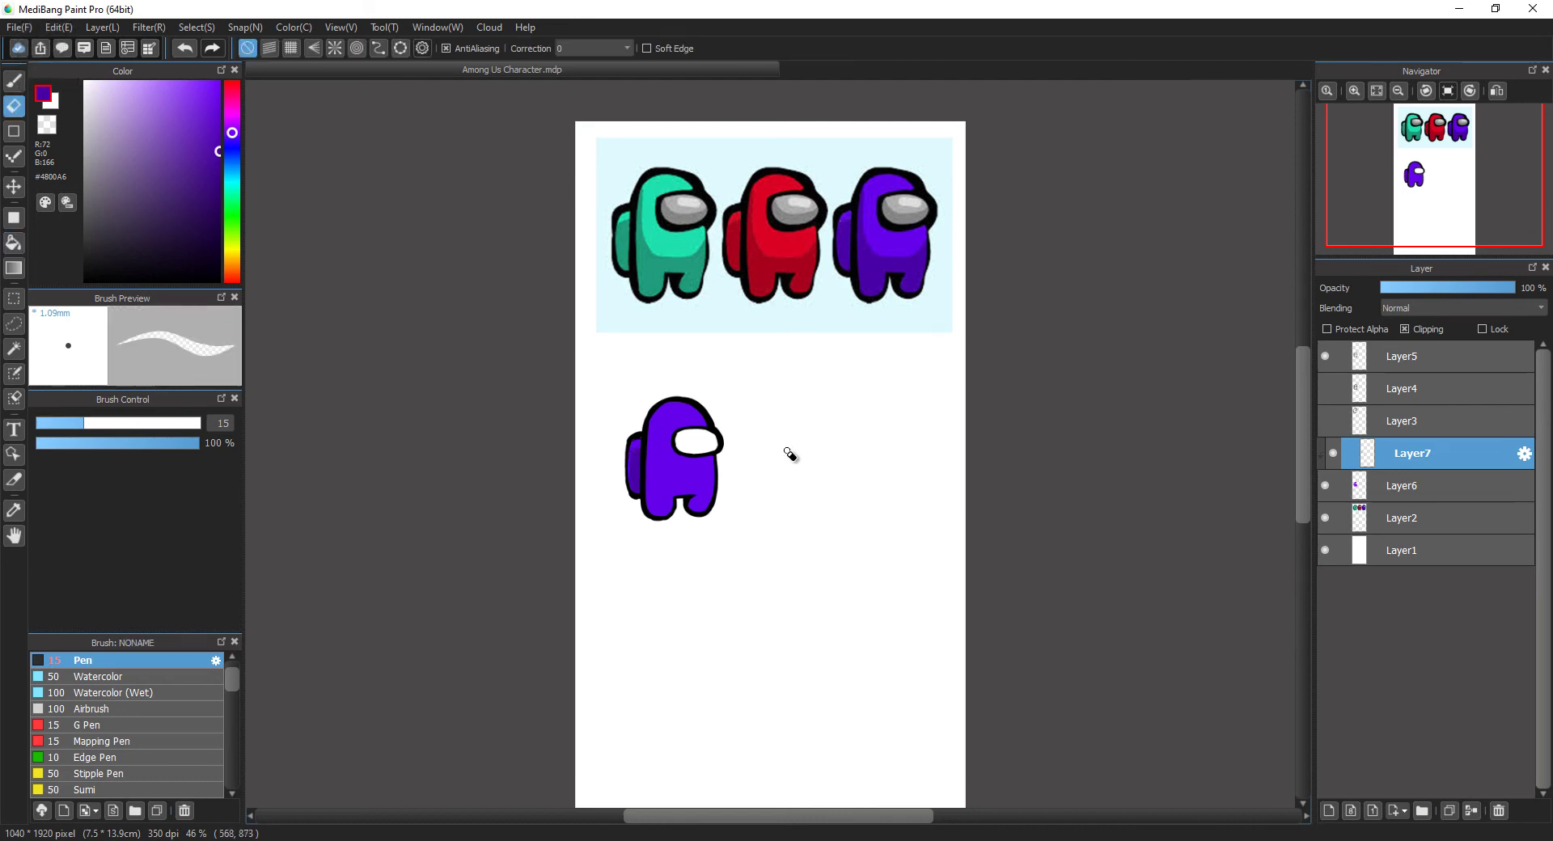
{"action": "key", "text": "b"}
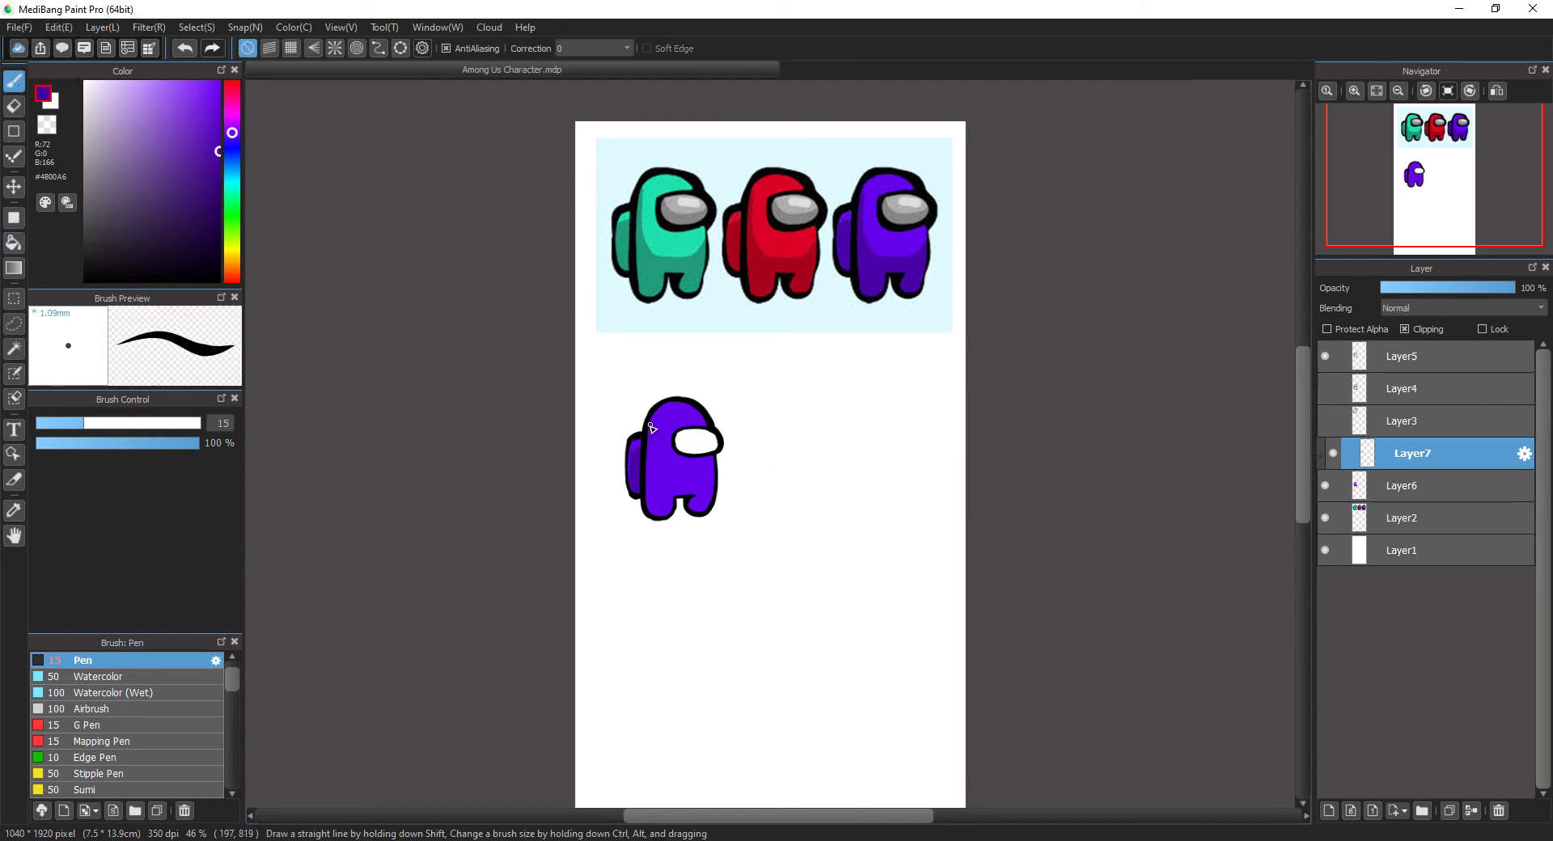
Step: Draw the shadow edge along the back and lower body, and fill the lower body and legs with dark purple #4800A6
{"action": "left_click_drag", "start_coordinate": [654, 429], "coordinate": [655, 475]}
{"action": "key", "text": "g"}
{"action": "left_click", "coordinate": [681, 488]}
{"action": "key", "text": "b"}
{"action": "left_click_drag", "start_coordinate": [656, 472], "coordinate": [654, 458]}
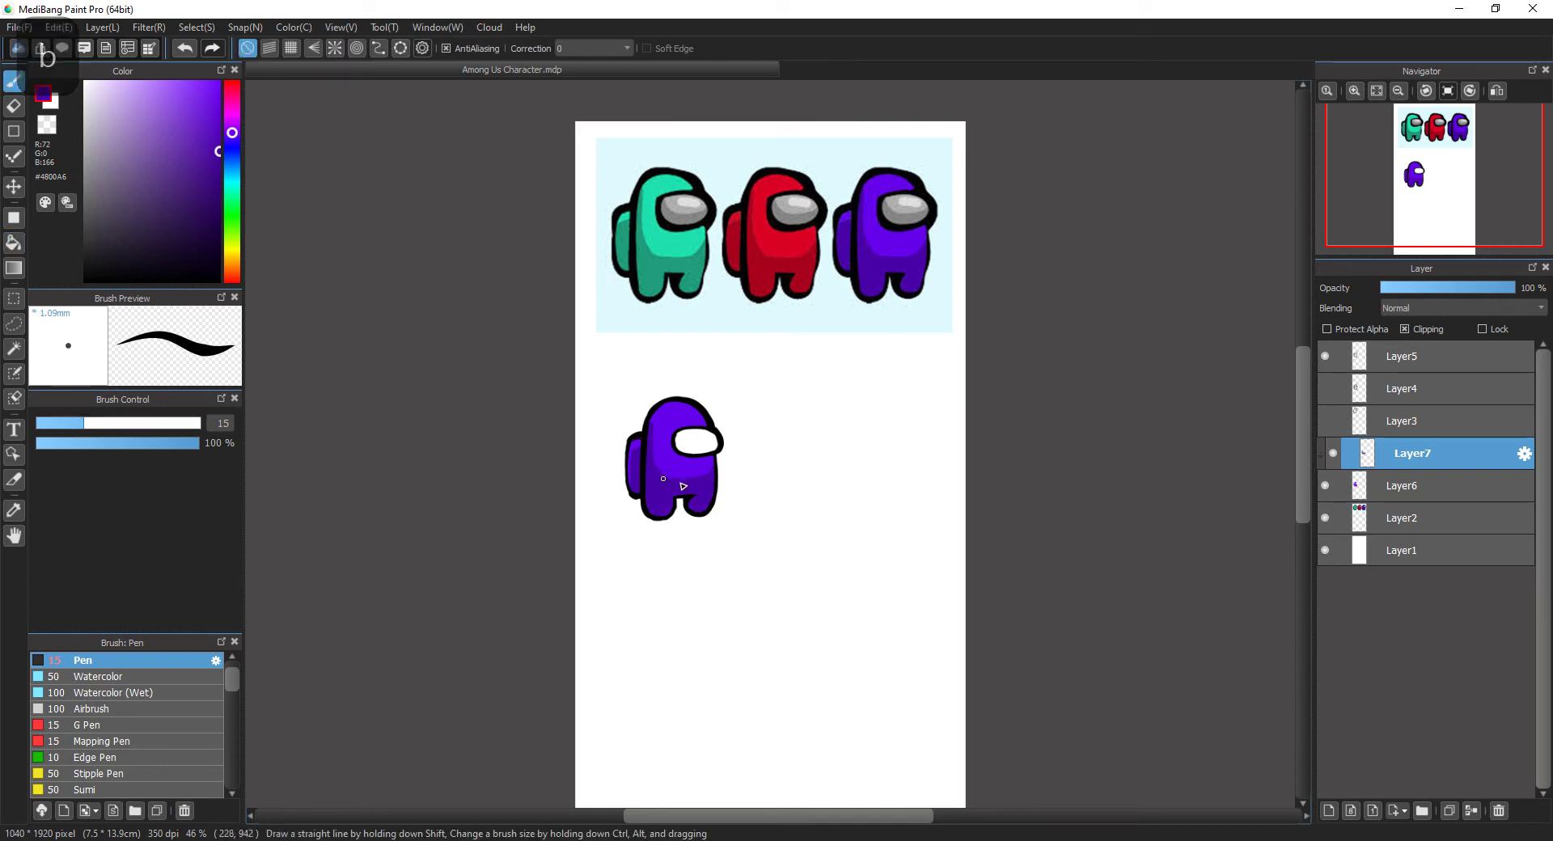
Step: Fill the visor on a new layer with the light grey sampled from the purple reference character's visor
{"action": "left_click", "coordinate": [913, 211], "text": "alt"}
{"action": "left_click", "coordinate": [1328, 811]}
{"action": "key", "text": "g"}
{"action": "left_click", "coordinate": [697, 443]}
Step: Add a clipping layer above the visor fill and shade the visor's lower part with the sampled grey #838383
{"action": "left_click", "coordinate": [905, 216], "text": "alt"}
{"action": "left_click", "coordinate": [1328, 811]}
{"action": "left_click", "coordinate": [1405, 329]}
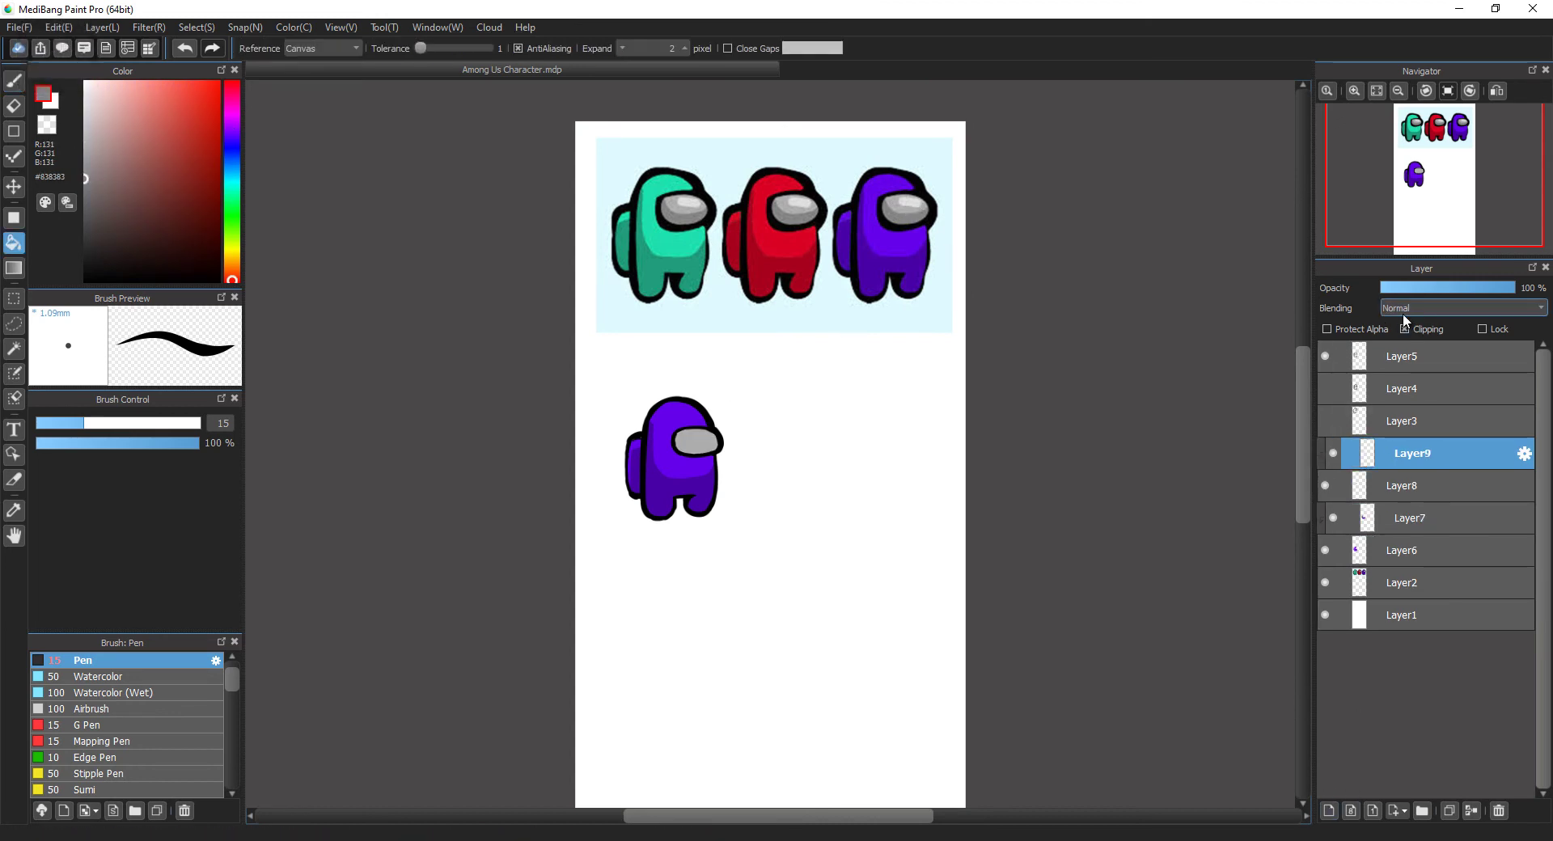
{"action": "key", "text": "b"}
{"action": "left_click_drag", "start_coordinate": [680, 436], "coordinate": [709, 436]}
{"action": "key", "text": "g"}
{"action": "left_click", "coordinate": [697, 450]}
Step: Paint a highlight on the visor with the light grey #DDDDDD sampled from the reference visor
{"action": "key", "text": "b"}
{"action": "left_click", "coordinate": [917, 199], "text": "alt"}
{"action": "key", "text": "b"}
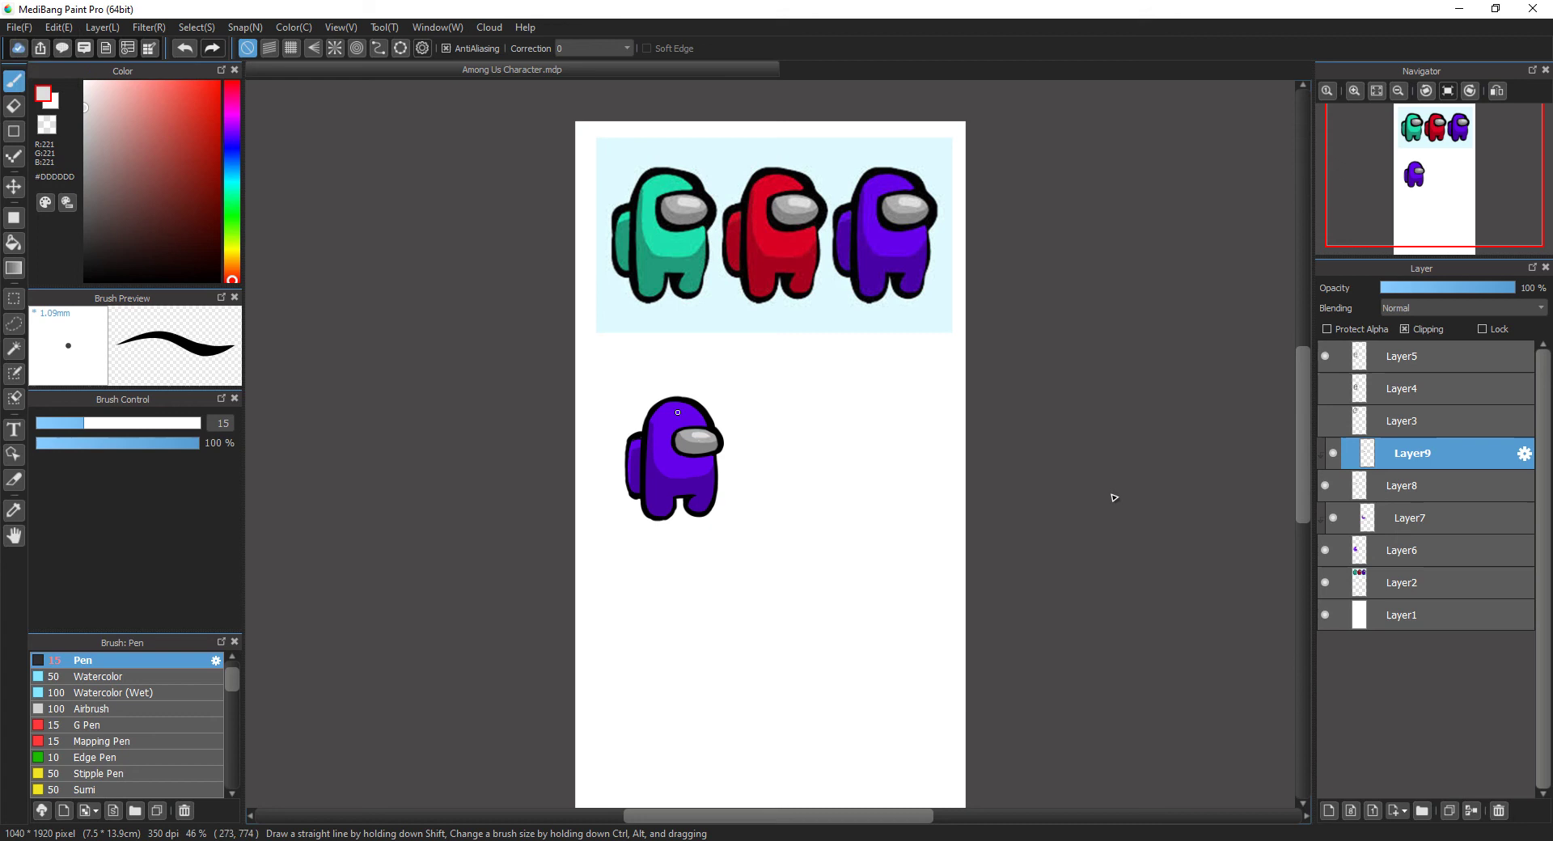
Step: Make the line art on Layer5 active and sample the outline's black #000000 for the Pen brush
{"action": "left_click", "coordinate": [1412, 357]}
{"action": "left_click", "coordinate": [722, 444], "text": "alt"}
{"action": "key", "text": "b"}
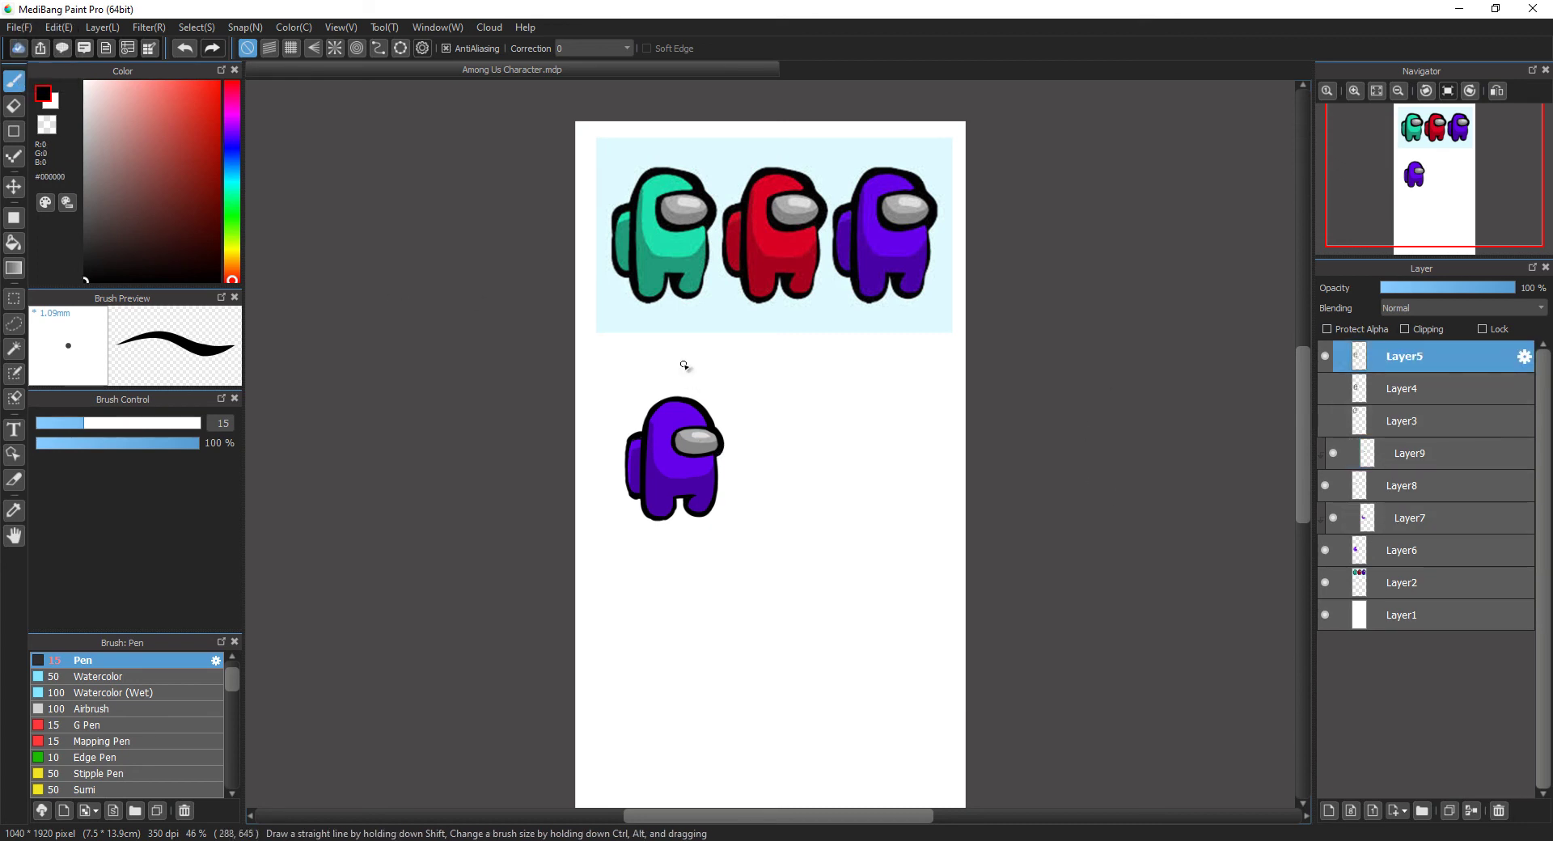
Step: Hide the earlier drawings and draw the domed head of another character in black, directly on a new layer without a sketch
{"action": "left_click", "coordinate": [1355, 89]}
{"action": "left_click", "coordinate": [1356, 88]}
{"action": "left_click", "coordinate": [1356, 87]}
{"action": "left_click", "coordinate": [1356, 87]}
{"action": "left_click_drag", "start_coordinate": [797, 817], "coordinate": [876, 820]}
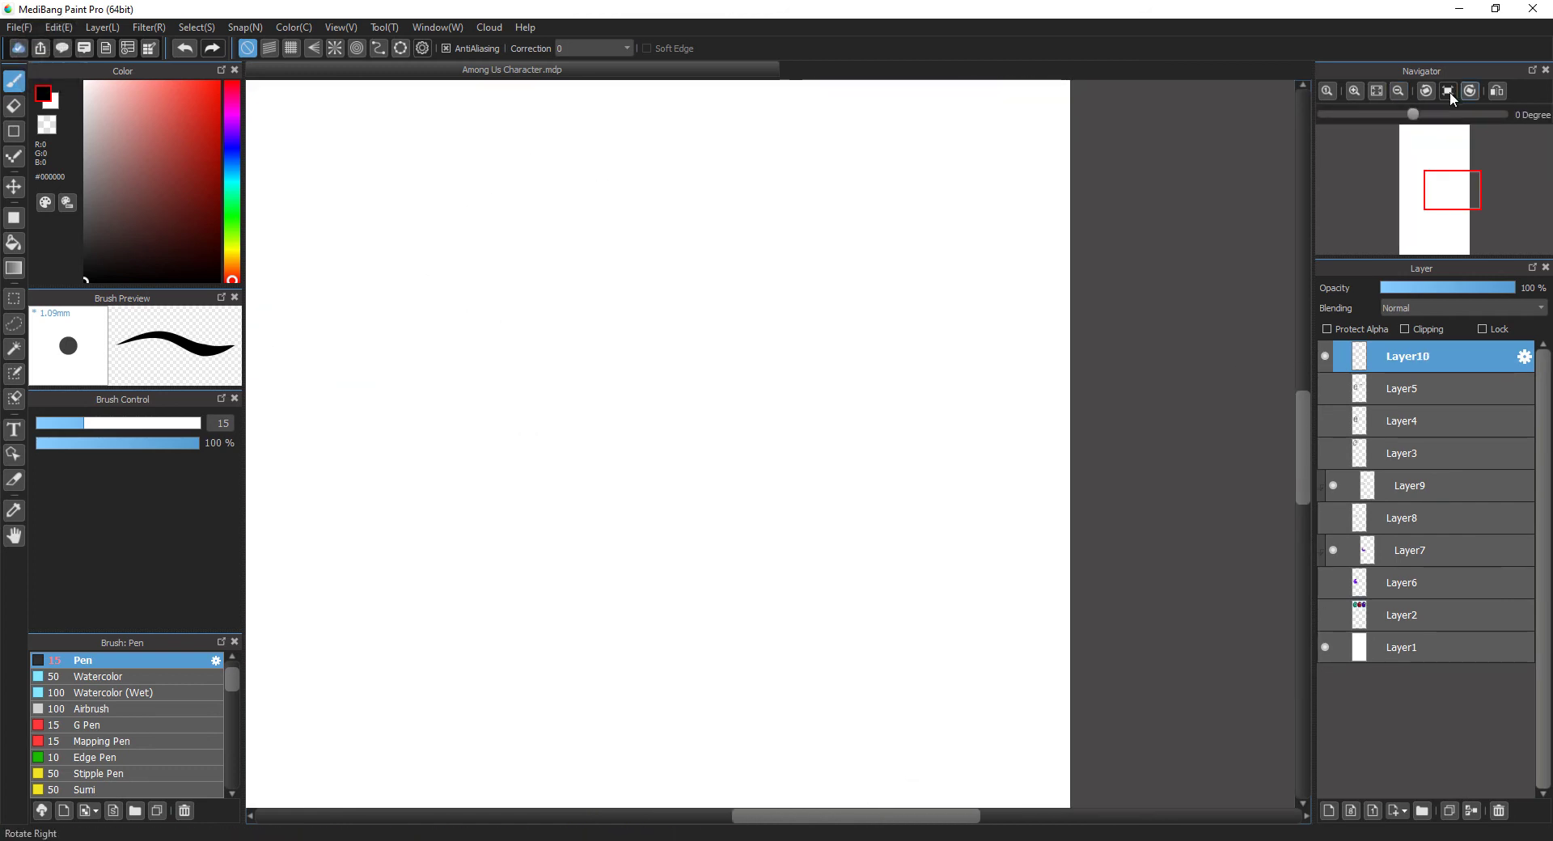
{"action": "left_click", "coordinate": [1450, 95]}
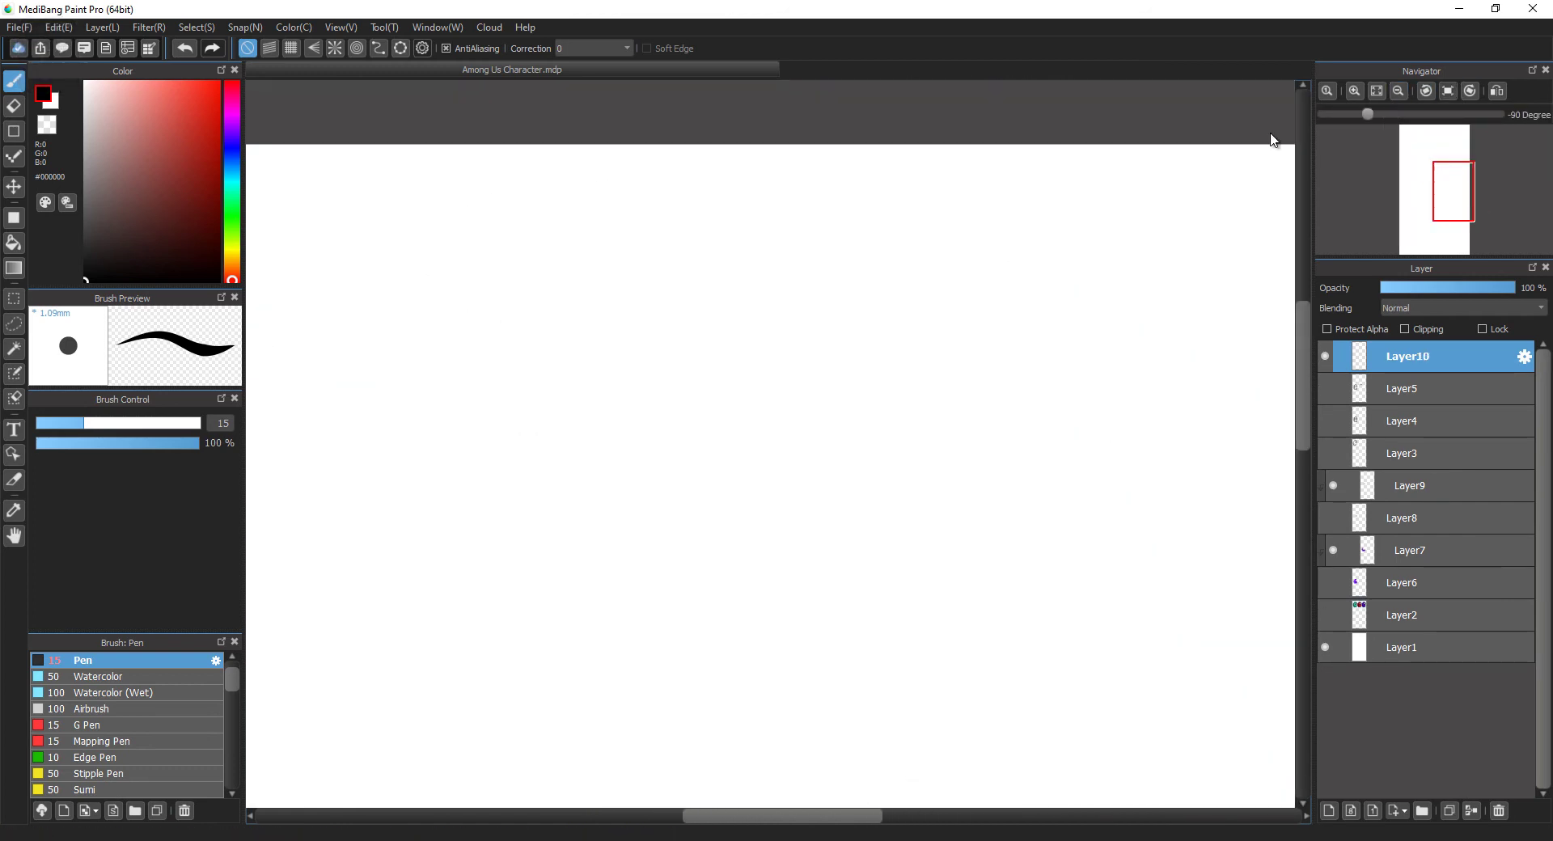
{"action": "mouse_move", "coordinate": [537, 336]}
{"action": "left_mouse_down"}
{"action": "mouse_move", "coordinate": [482, 368]}
{"action": "mouse_move", "coordinate": [557, 554]}
{"action": "mouse_move", "coordinate": [532, 556]}
{"action": "mouse_move", "coordinate": [477, 506]}
{"action": "mouse_move", "coordinate": [454, 408]}
{"action": "mouse_move", "coordinate": [557, 335]}
{"action": "left_mouse_up"}
{"action": "left_click", "coordinate": [1469, 92]}
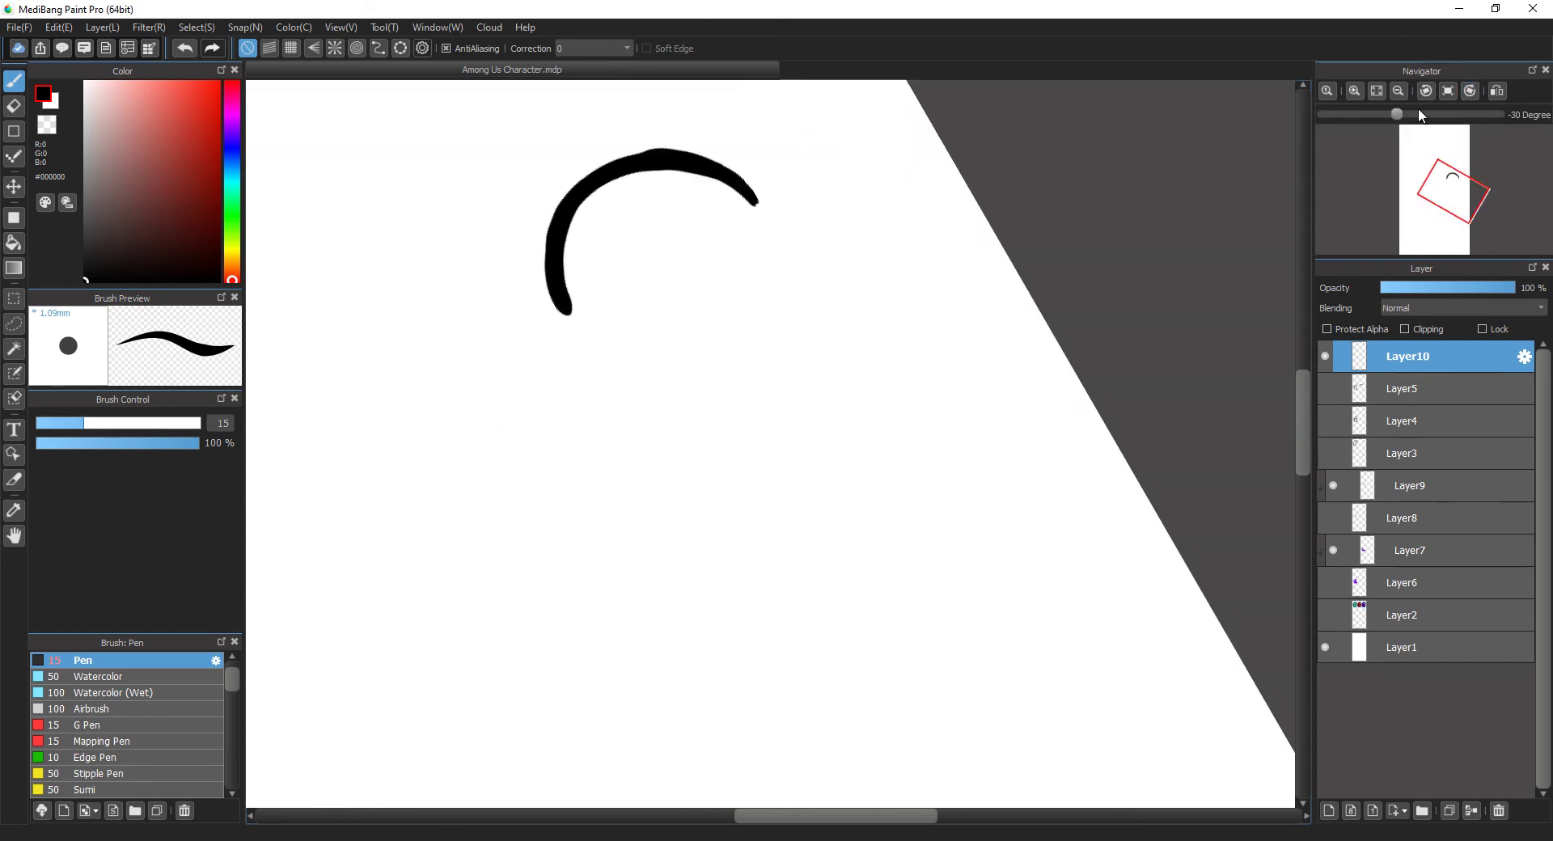
Step: Draw both sides of the body down from the dome and refine the front side's line thickness
{"action": "left_click", "coordinate": [1448, 91]}
{"action": "left_click_drag", "start_coordinate": [658, 220], "coordinate": [667, 464]}
{"action": "mouse_move", "coordinate": [866, 229]}
{"action": "left_mouse_down"}
{"action": "mouse_move", "coordinate": [861, 185]}
{"action": "mouse_move", "coordinate": [892, 280]}
{"action": "mouse_move", "coordinate": [889, 476]}
{"action": "left_mouse_up"}
{"action": "key", "text": "e"}
{"action": "left_click_drag", "start_coordinate": [907, 356], "coordinate": [904, 453]}
{"action": "key", "text": "b"}
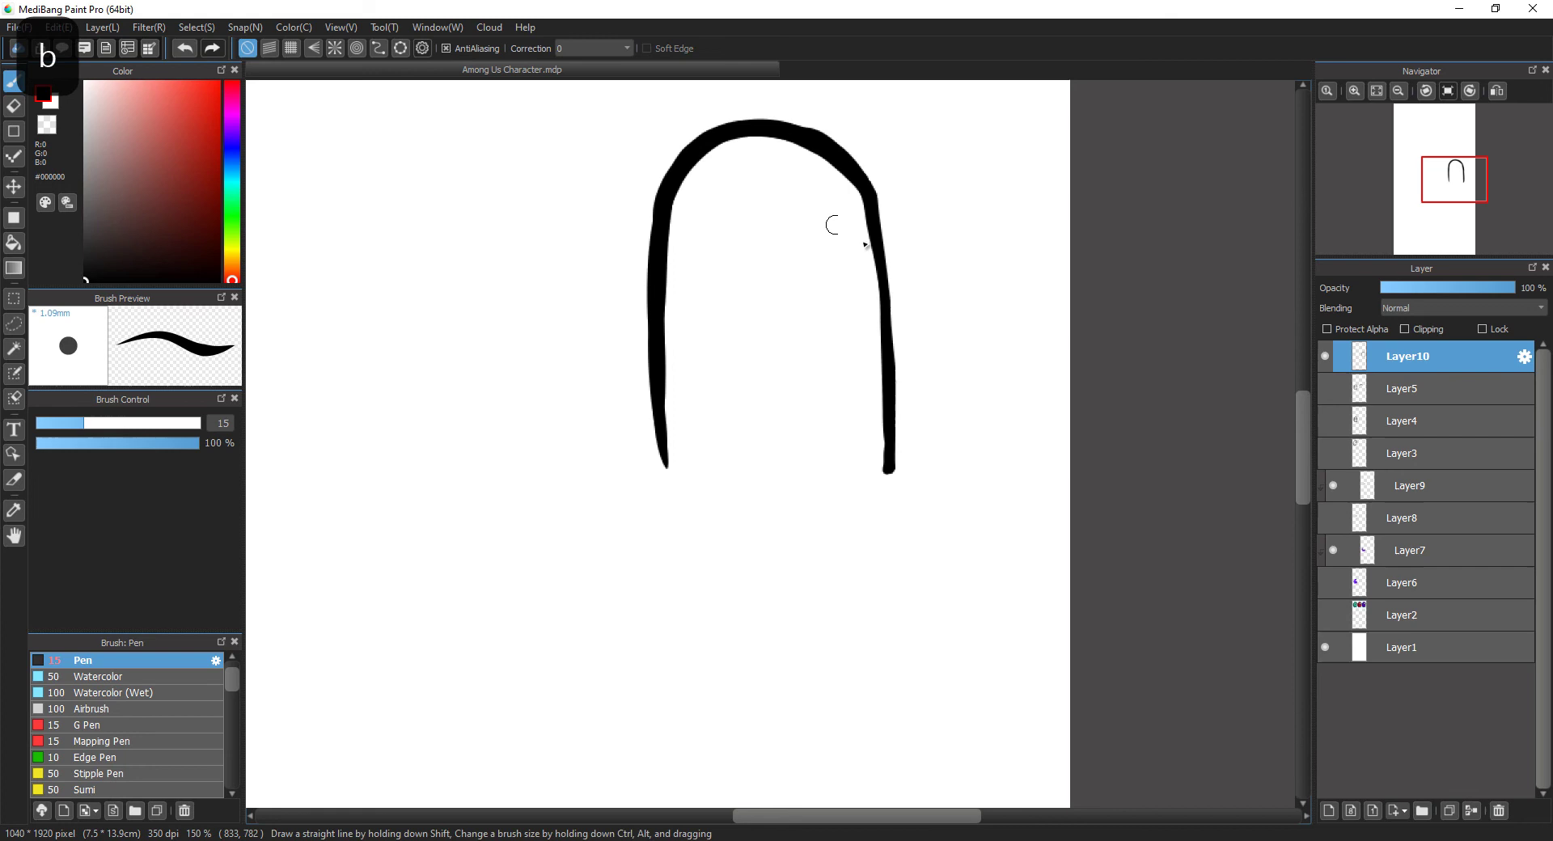
{"action": "left_click_drag", "start_coordinate": [867, 199], "coordinate": [885, 468]}
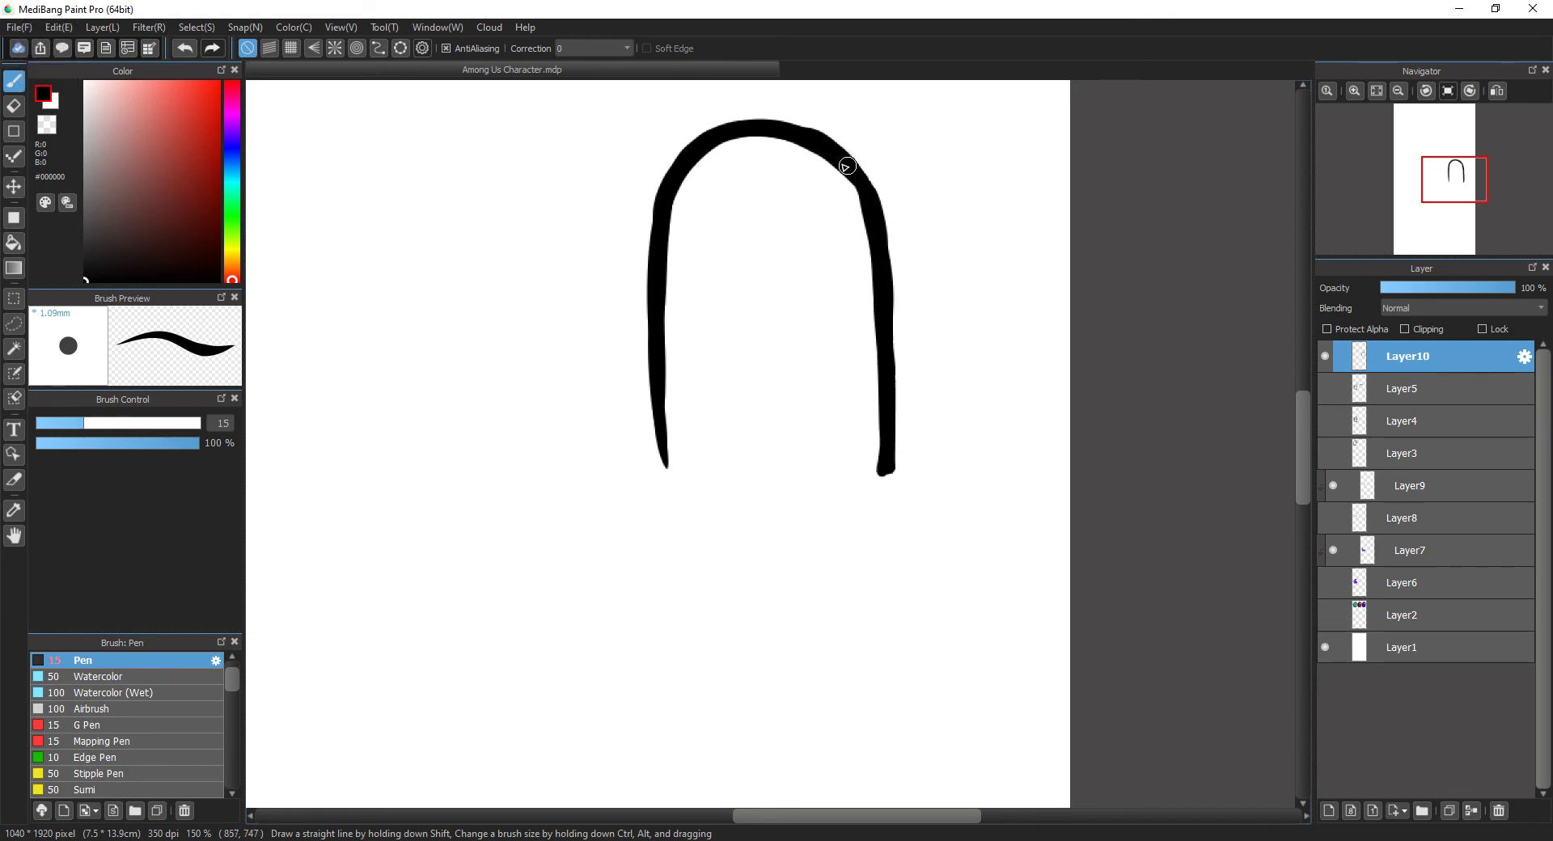
Step: Draw the two rounded legs at the lower ends of the body sides and clean up their outlines
{"action": "key", "text": "ctrl+Right"}
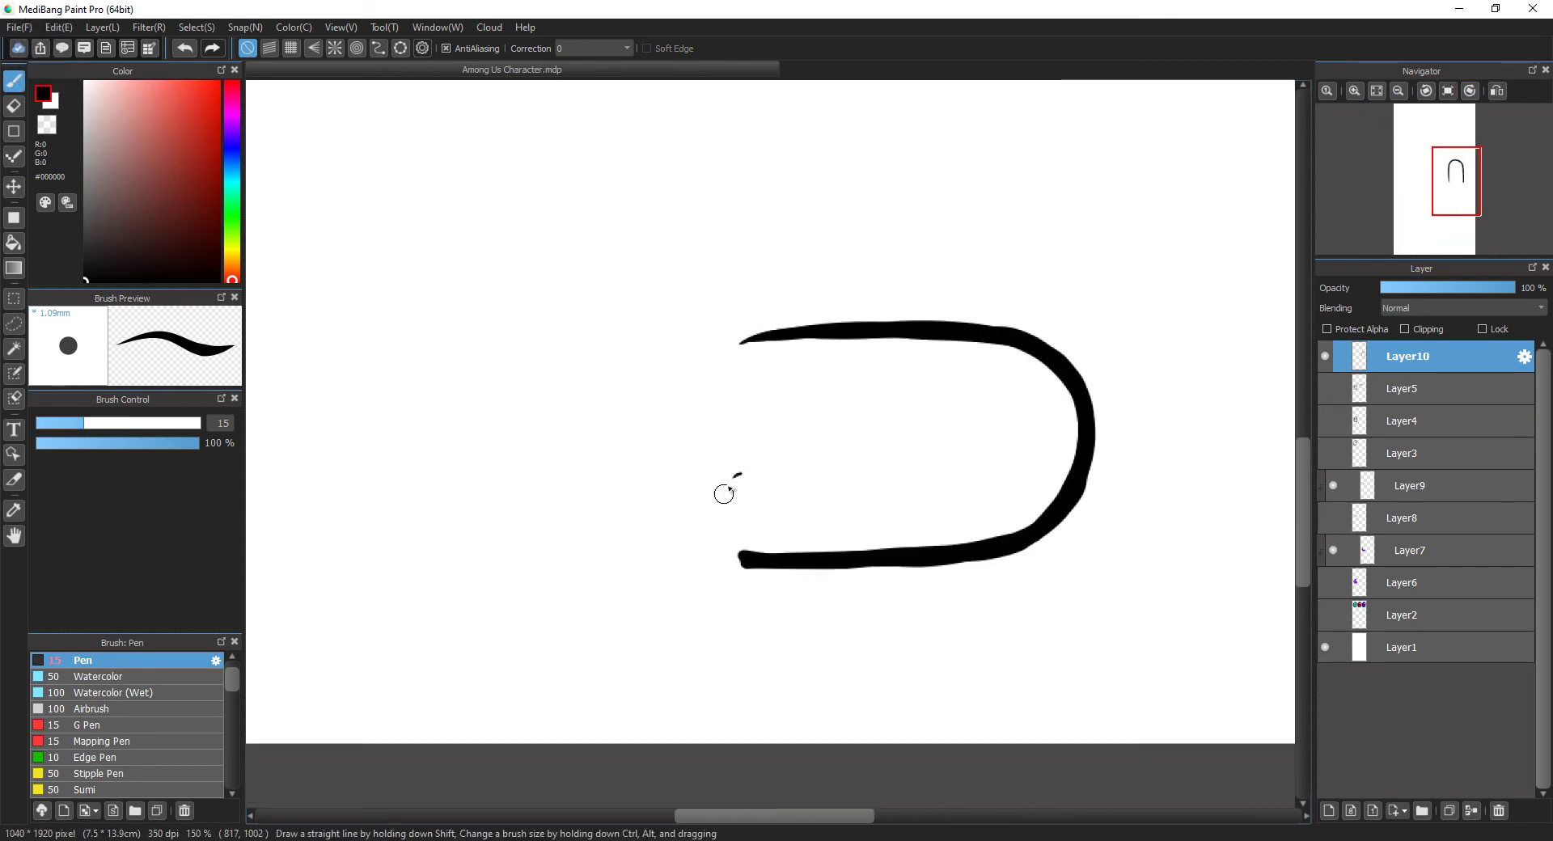
{"action": "mouse_move", "coordinate": [764, 564]}
{"action": "left_mouse_down"}
{"action": "mouse_move", "coordinate": [726, 486]}
{"action": "mouse_move", "coordinate": [785, 463]}
{"action": "left_mouse_up"}
{"action": "key", "text": "e"}
{"action": "key", "text": "b"}
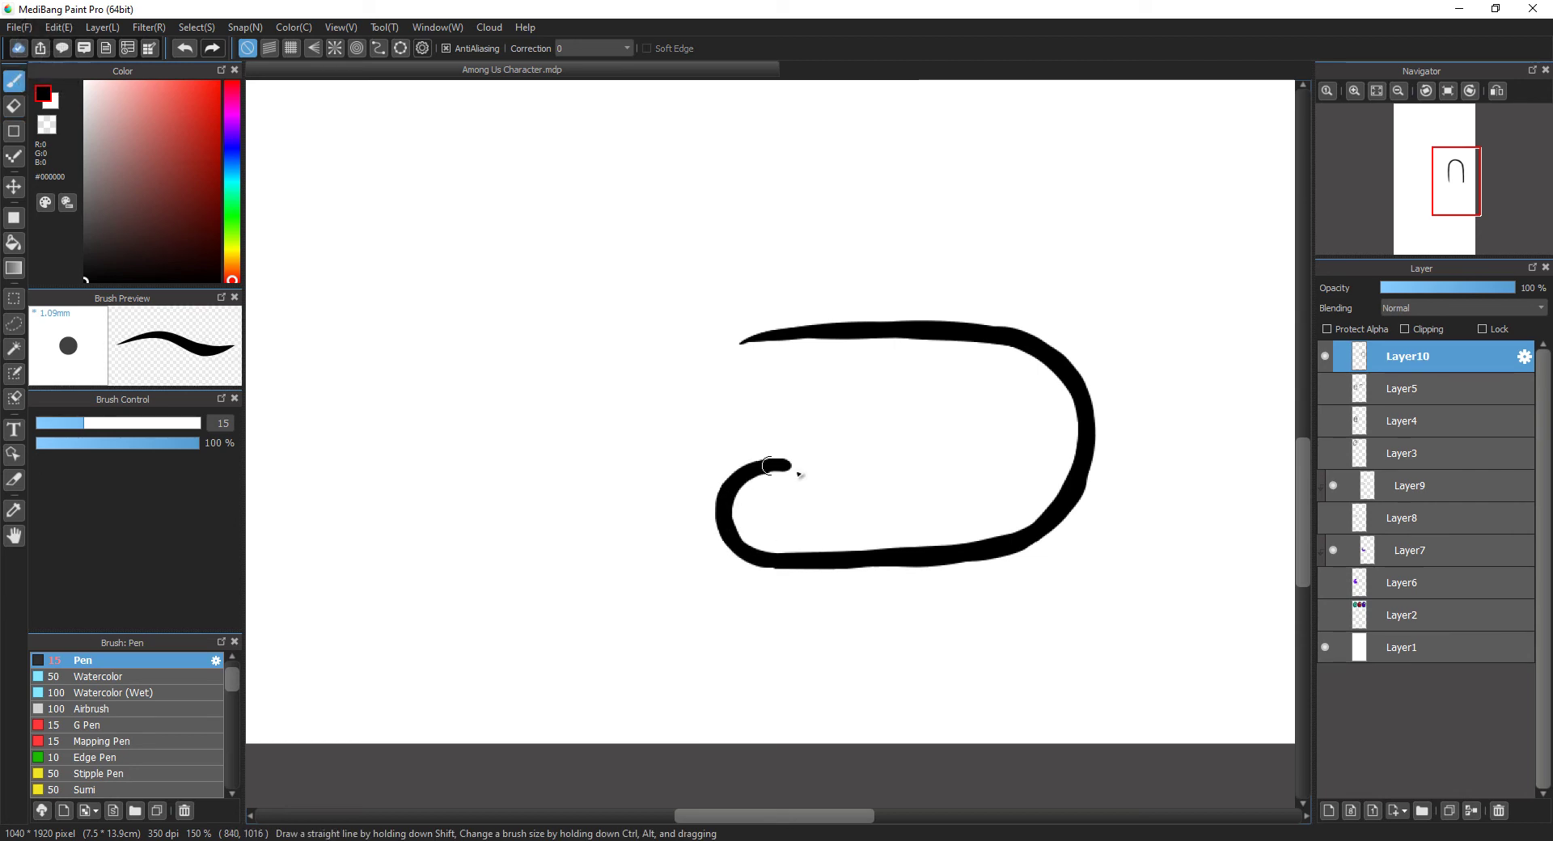
{"action": "mouse_move", "coordinate": [752, 336]}
{"action": "left_mouse_down"}
{"action": "mouse_move", "coordinate": [781, 429]}
{"action": "mouse_move", "coordinate": [802, 333]}
{"action": "left_mouse_up"}
{"action": "key", "text": "Up"}
{"action": "key", "text": "e"}
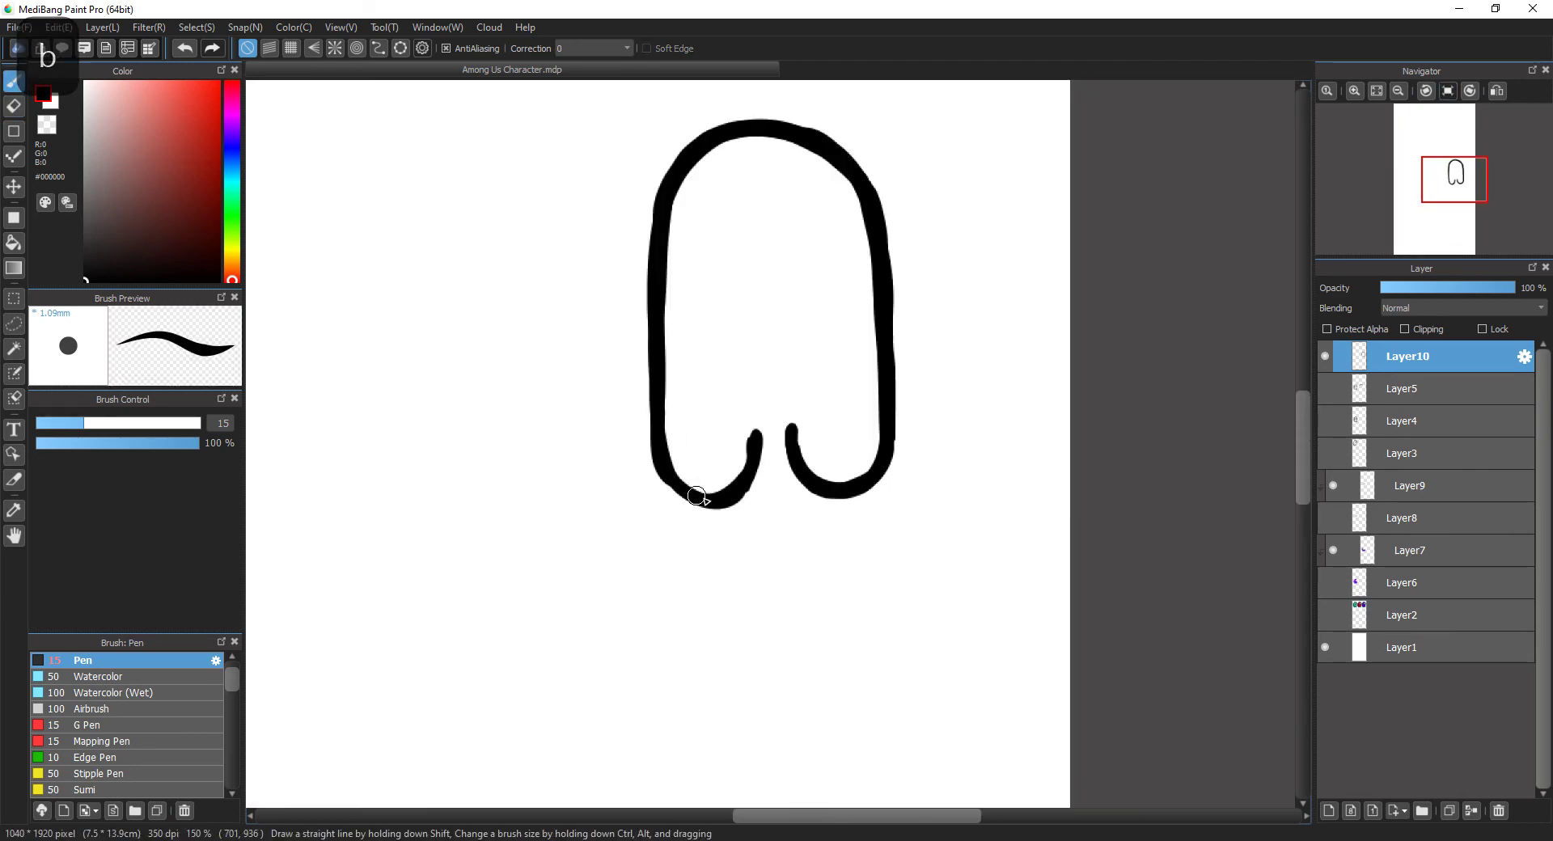
{"action": "key", "text": "e"}
{"action": "key", "text": "b"}
Step: Join the two legs with a thick crotch line and trim the outer edge of the body's front side
{"action": "mouse_move", "coordinate": [826, 426]}
{"action": "left_mouse_down"}
{"action": "mouse_move", "coordinate": [755, 443]}
{"action": "mouse_move", "coordinate": [728, 494]}
{"action": "mouse_move", "coordinate": [796, 453]}
{"action": "mouse_move", "coordinate": [792, 470]}
{"action": "left_mouse_up"}
{"action": "key", "text": "e"}
{"action": "left_click_drag", "start_coordinate": [882, 186], "coordinate": [905, 324]}
{"action": "key", "text": "b"}
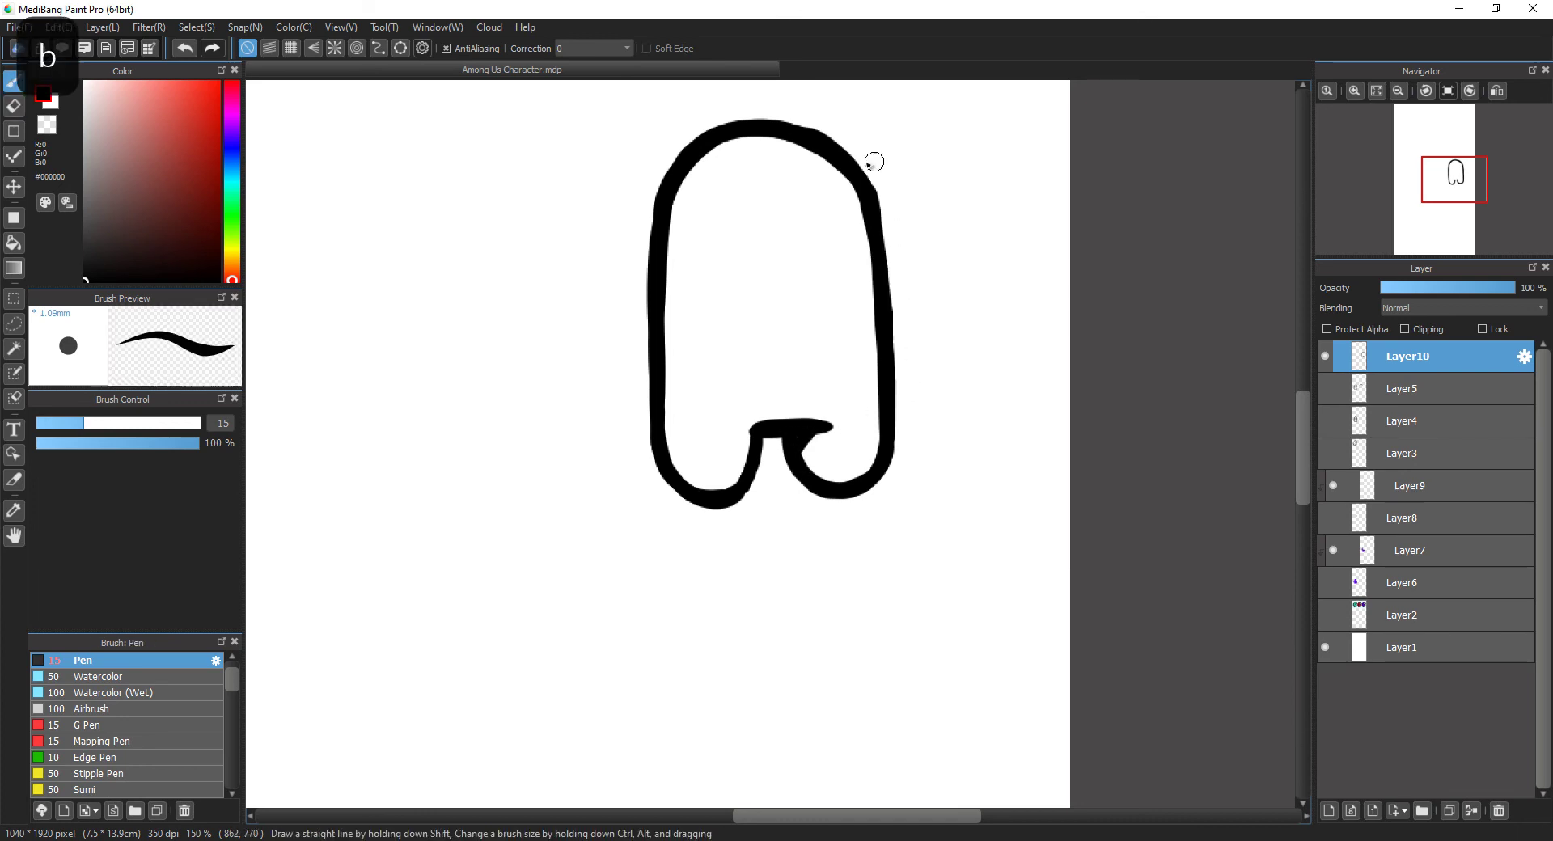
{"action": "key", "text": "e"}
{"action": "key", "text": "b"}
{"action": "mouse_move", "coordinate": [834, 133]}
{"action": "left_mouse_down"}
{"action": "mouse_move", "coordinate": [882, 232]}
{"action": "mouse_move", "coordinate": [877, 262]}
{"action": "mouse_move", "coordinate": [892, 259]}
{"action": "mouse_move", "coordinate": [900, 284]}
{"action": "mouse_move", "coordinate": [865, 283]}
{"action": "left_mouse_up"}
{"action": "key", "text": "ctrl+z"}
Step: Draw an oval visor overlapping the body's front edge and outline the backpack behind the body
{"action": "key", "text": "e"}
{"action": "key", "text": "b"}
{"action": "key", "text": "e"}
{"action": "key", "text": "b"}
{"action": "left_click_drag", "start_coordinate": [855, 224], "coordinate": [855, 301]}
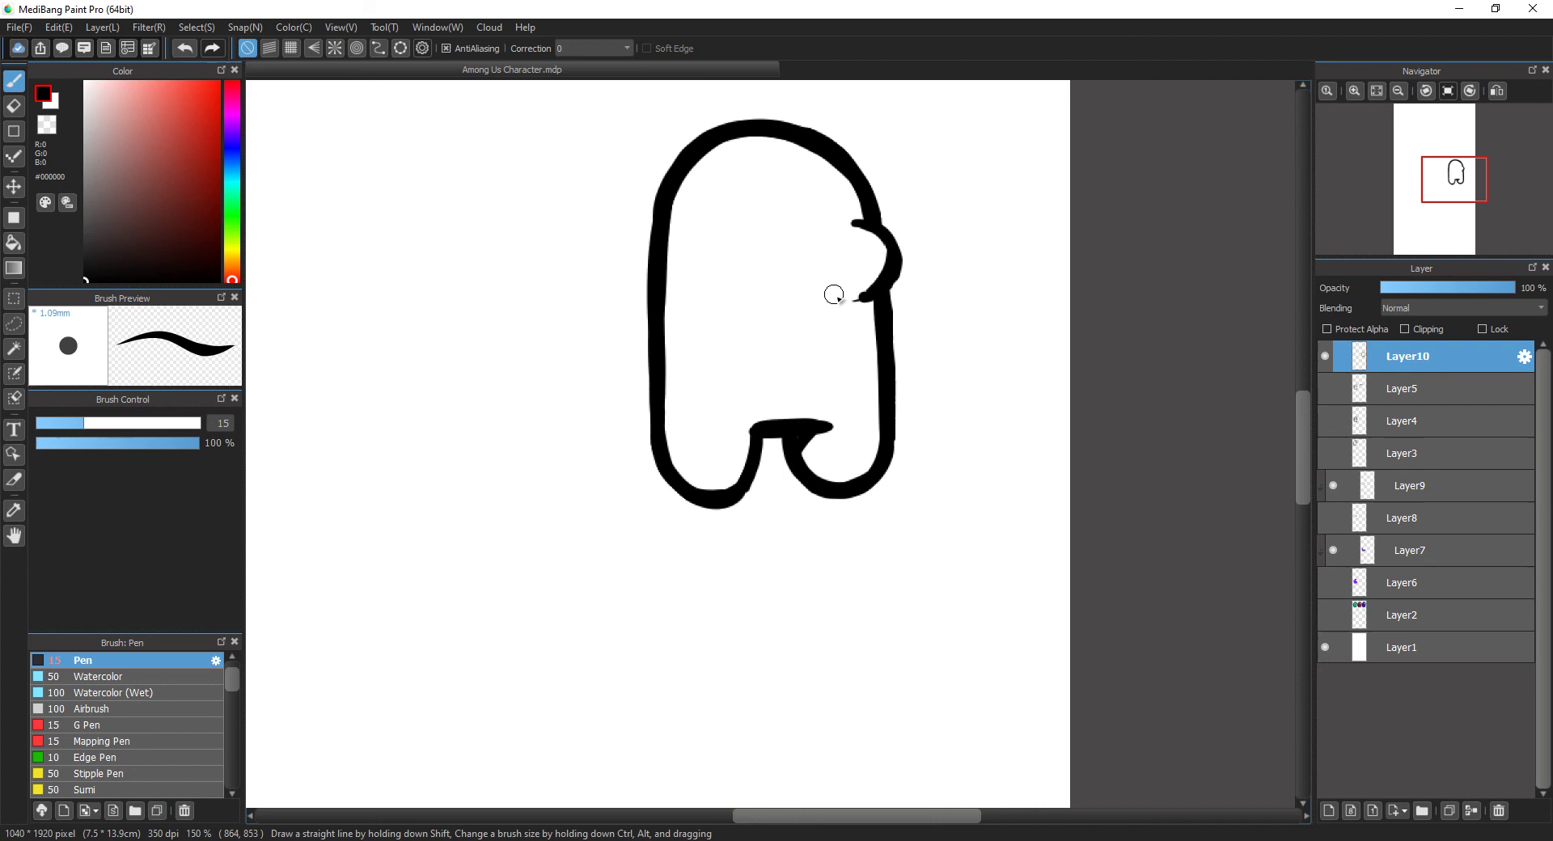
{"action": "key", "text": "e"}
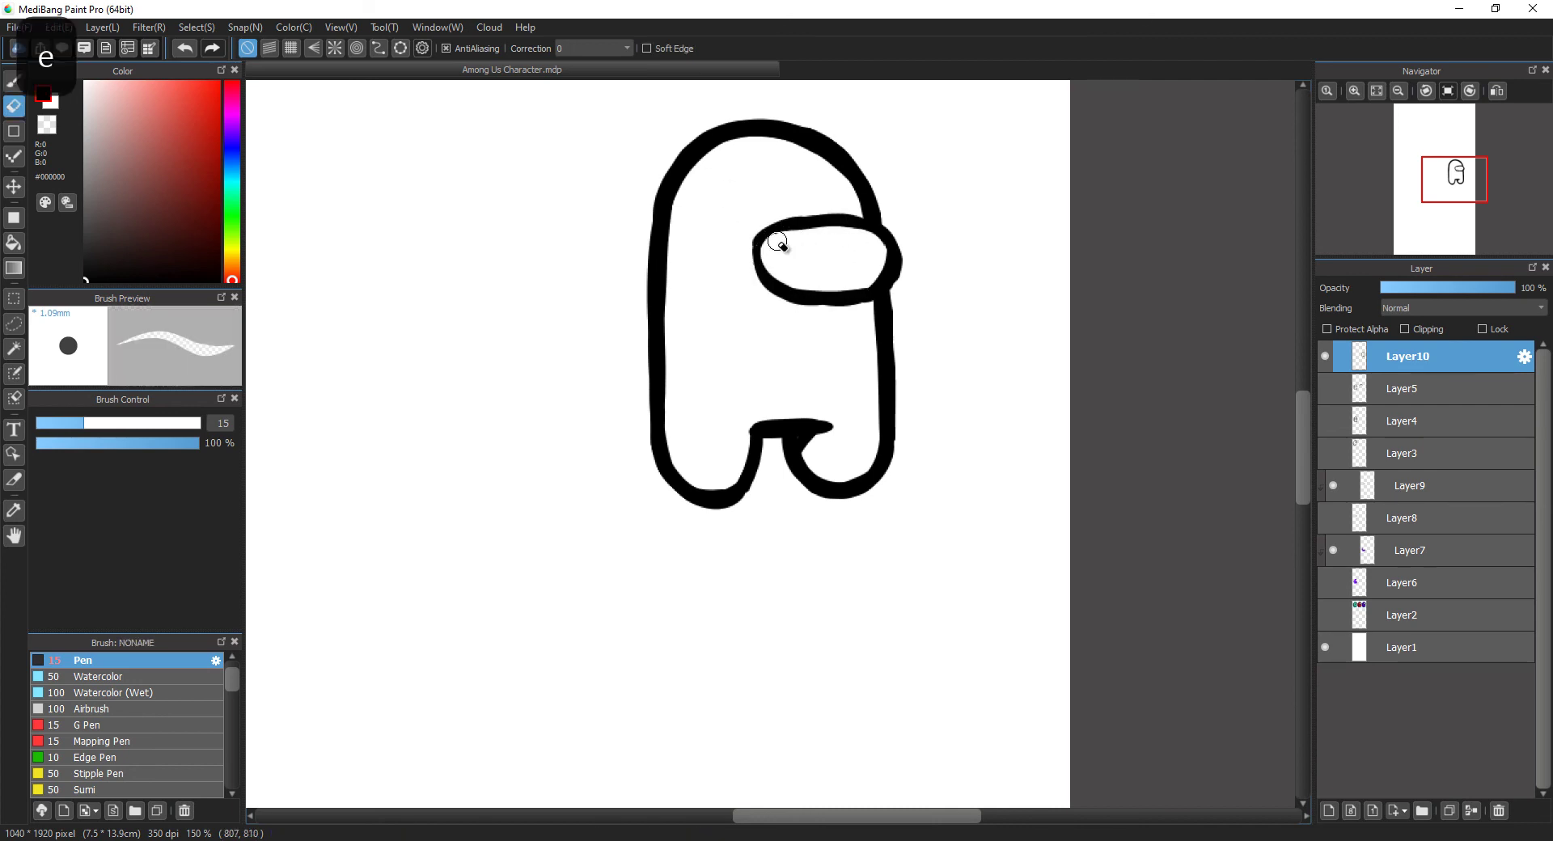
{"action": "left_click_drag", "start_coordinate": [783, 246], "coordinate": [808, 228]}
{"action": "key", "text": "b"}
{"action": "mouse_move", "coordinate": [655, 230]}
{"action": "left_mouse_down"}
{"action": "mouse_move", "coordinate": [625, 248]}
{"action": "mouse_move", "coordinate": [653, 414]}
{"action": "mouse_move", "coordinate": [622, 258]}
{"action": "mouse_move", "coordinate": [617, 282]}
{"action": "mouse_move", "coordinate": [661, 411]}
{"action": "left_mouse_up"}
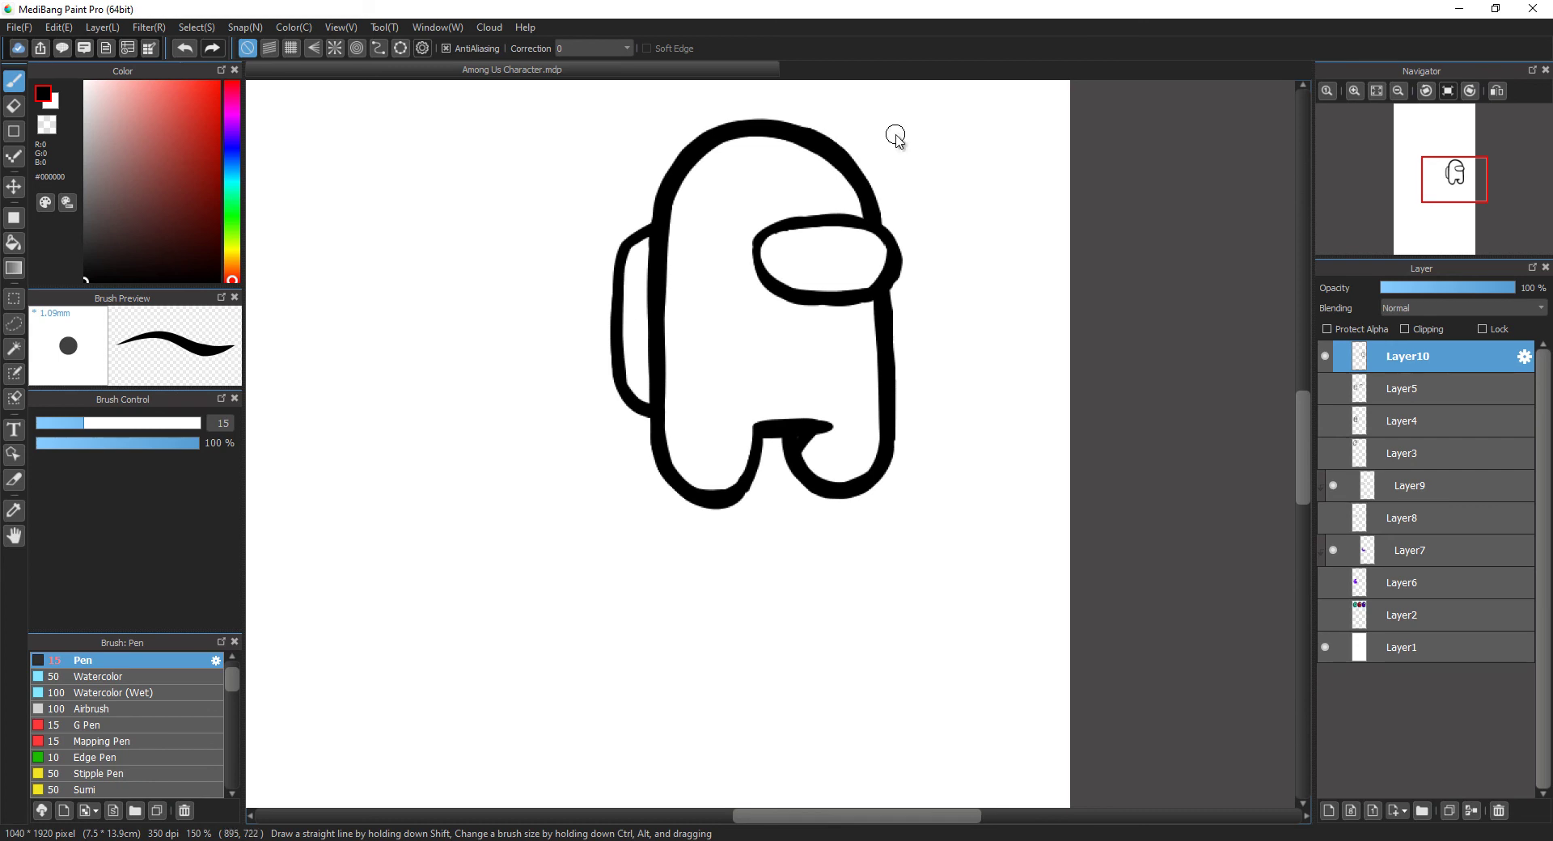
Step: Sample the red #DB0124 from the reference and fill the body and backpack on a new layer beneath the line art
{"action": "left_click", "coordinate": [1324, 616]}
{"action": "left_click", "coordinate": [1435, 137]}
{"action": "left_click", "coordinate": [797, 284], "text": "alt"}
{"action": "left_click", "coordinate": [1451, 177]}
{"action": "left_click", "coordinate": [1328, 811]}
{"action": "left_click_drag", "start_coordinate": [1407, 356], "coordinate": [1407, 399]}
{"action": "key", "text": "g"}
{"action": "left_click", "coordinate": [789, 380]}
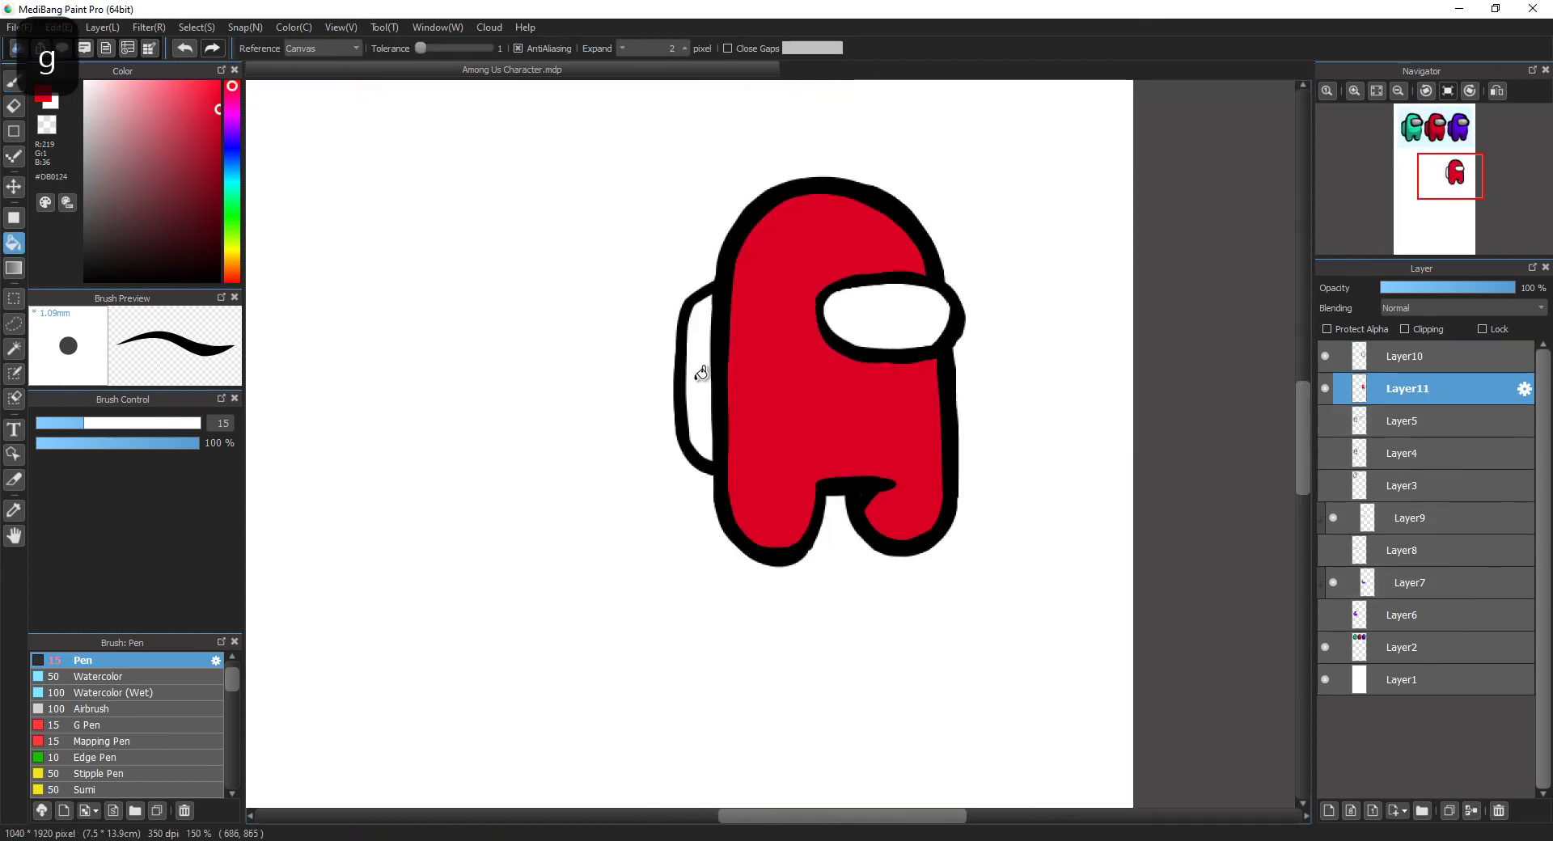
{"action": "left_click", "coordinate": [701, 373]}
Step: Add a clipping layer above the red fill and shade the backpack with the dark red #A7001C sampled from the reference
{"action": "left_click", "coordinate": [1434, 129]}
{"action": "left_click", "coordinate": [832, 509], "text": "alt"}
{"action": "left_click", "coordinate": [1454, 171]}
{"action": "left_click", "coordinate": [1329, 810]}
{"action": "left_click", "coordinate": [1405, 329]}
{"action": "key", "text": "b"}
{"action": "left_click_drag", "start_coordinate": [648, 398], "coordinate": [640, 503]}
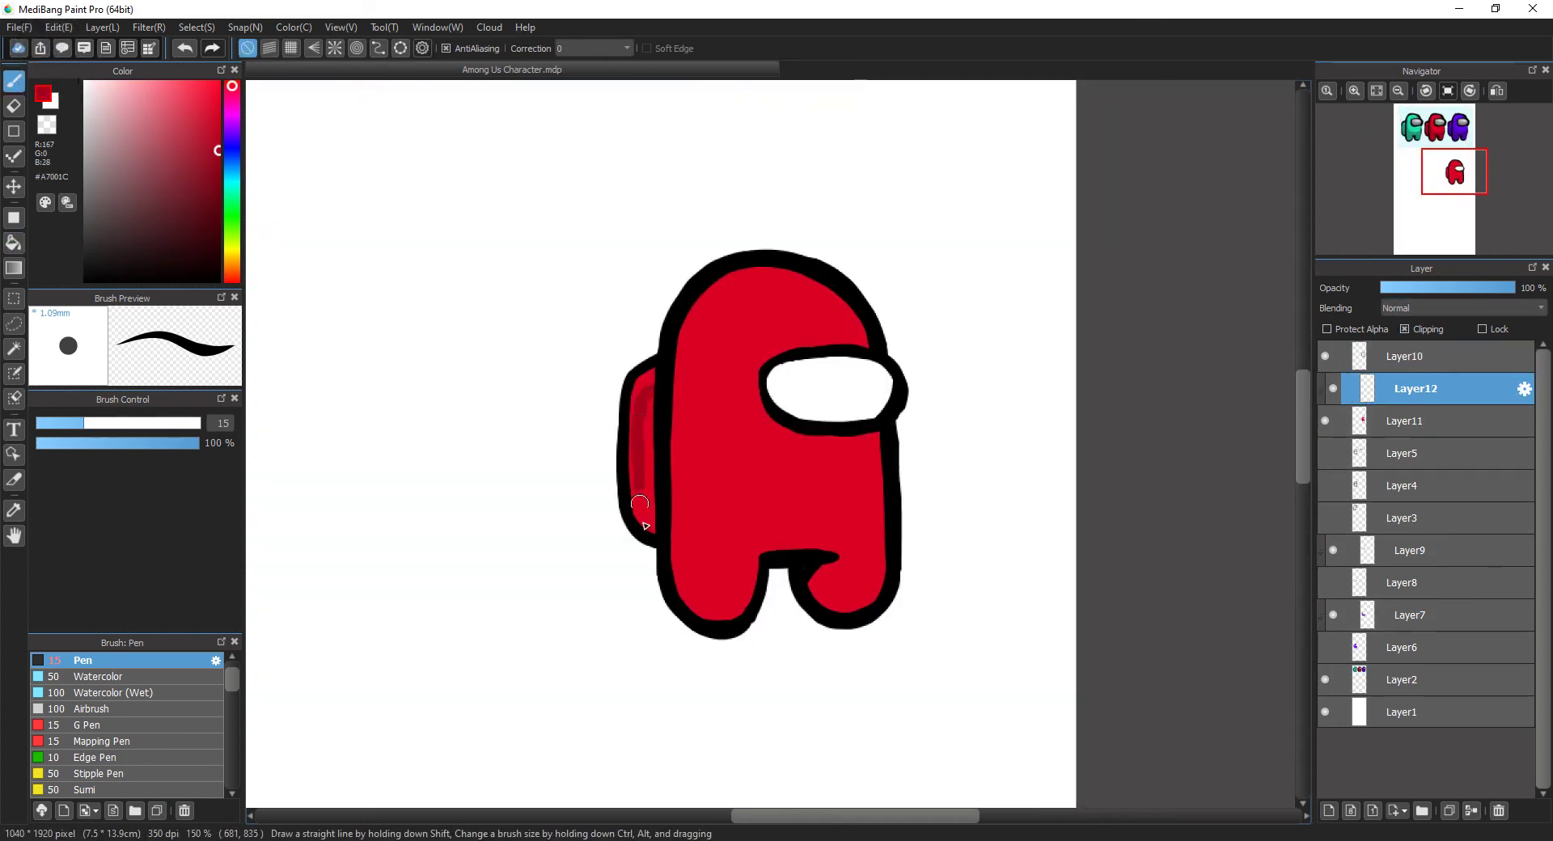
Step: Paint a curved shadow edge across the body and fill the area below it with the dark red #A7001C
{"action": "mouse_move", "coordinate": [666, 408]}
{"action": "left_mouse_down"}
{"action": "mouse_move", "coordinate": [790, 508]}
{"action": "mouse_move", "coordinate": [672, 393]}
{"action": "left_mouse_up"}
{"action": "key", "text": "e"}
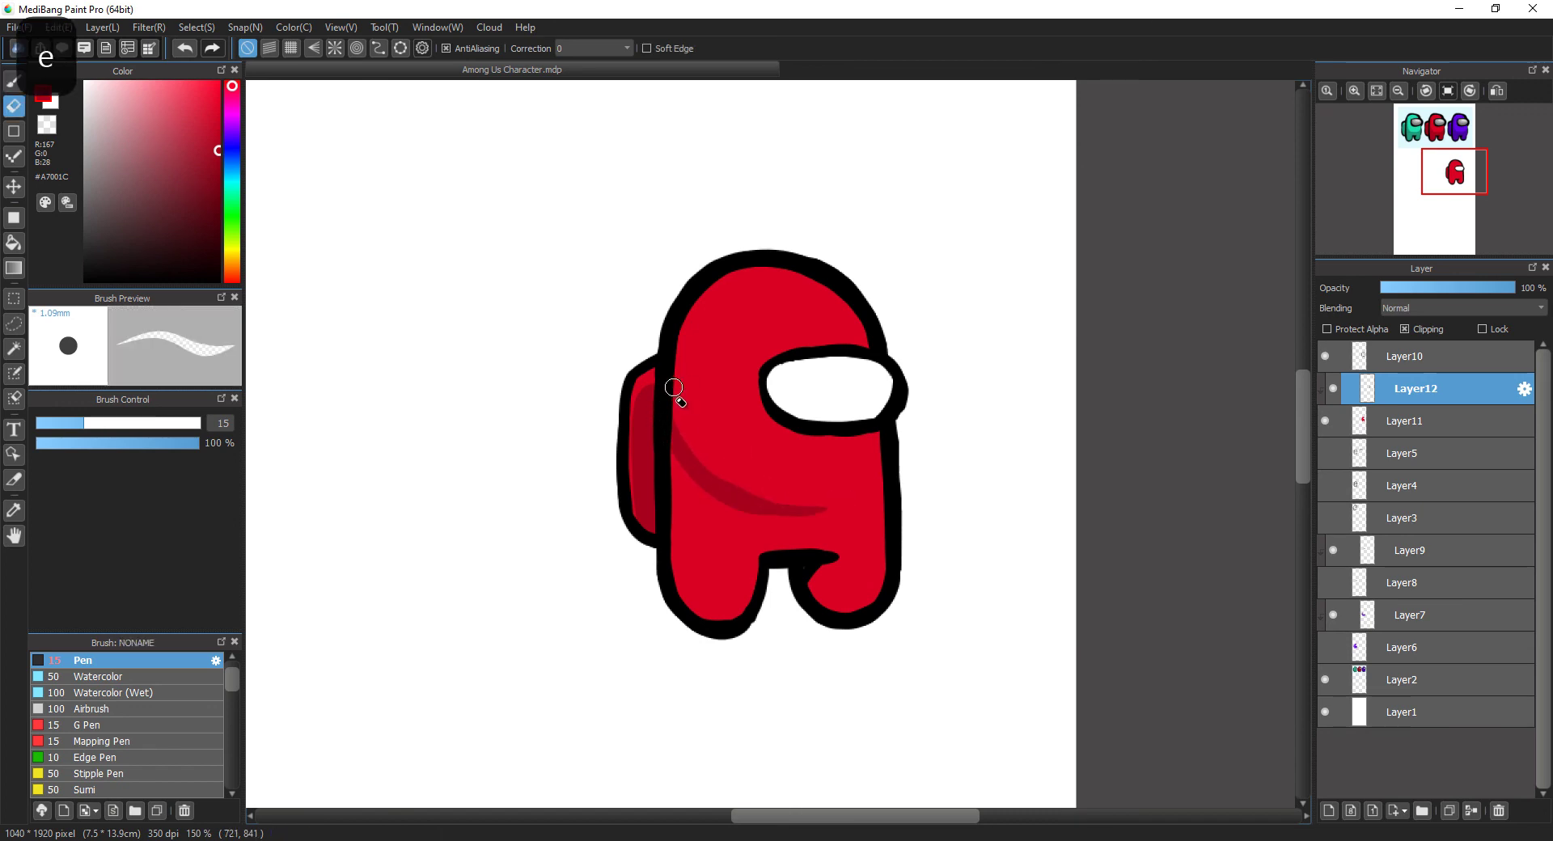
{"action": "key", "text": "b"}
{"action": "left_click_drag", "start_coordinate": [880, 453], "coordinate": [787, 514]}
{"action": "key", "text": "g"}
{"action": "left_click", "coordinate": [809, 535]}
{"action": "key", "text": "b"}
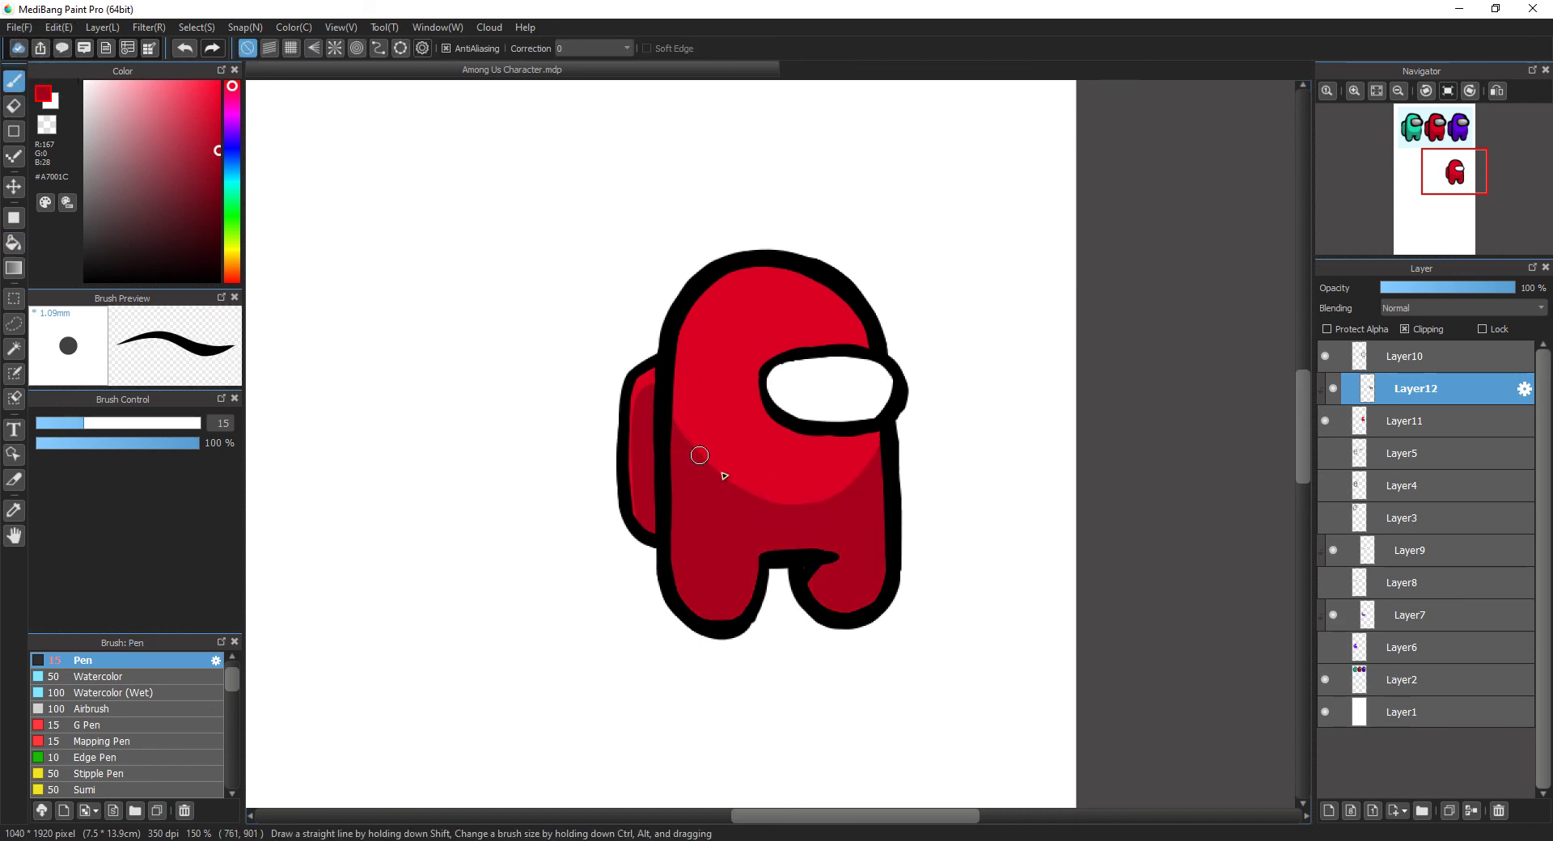
Step: Fill the red character's visor on a new layer with the grey #B5B5B5 sampled from the reference visor
{"action": "left_click", "coordinate": [1439, 128]}
{"action": "left_click", "coordinate": [1453, 169]}
{"action": "left_click", "coordinate": [1328, 810]}
{"action": "key", "text": "g"}
{"action": "left_click", "coordinate": [844, 406]}
Step: Add a clipping layer above the visor fill and shade the visor's lower part with the darker grey #838383 from the reference
{"action": "left_click", "coordinate": [1435, 128]}
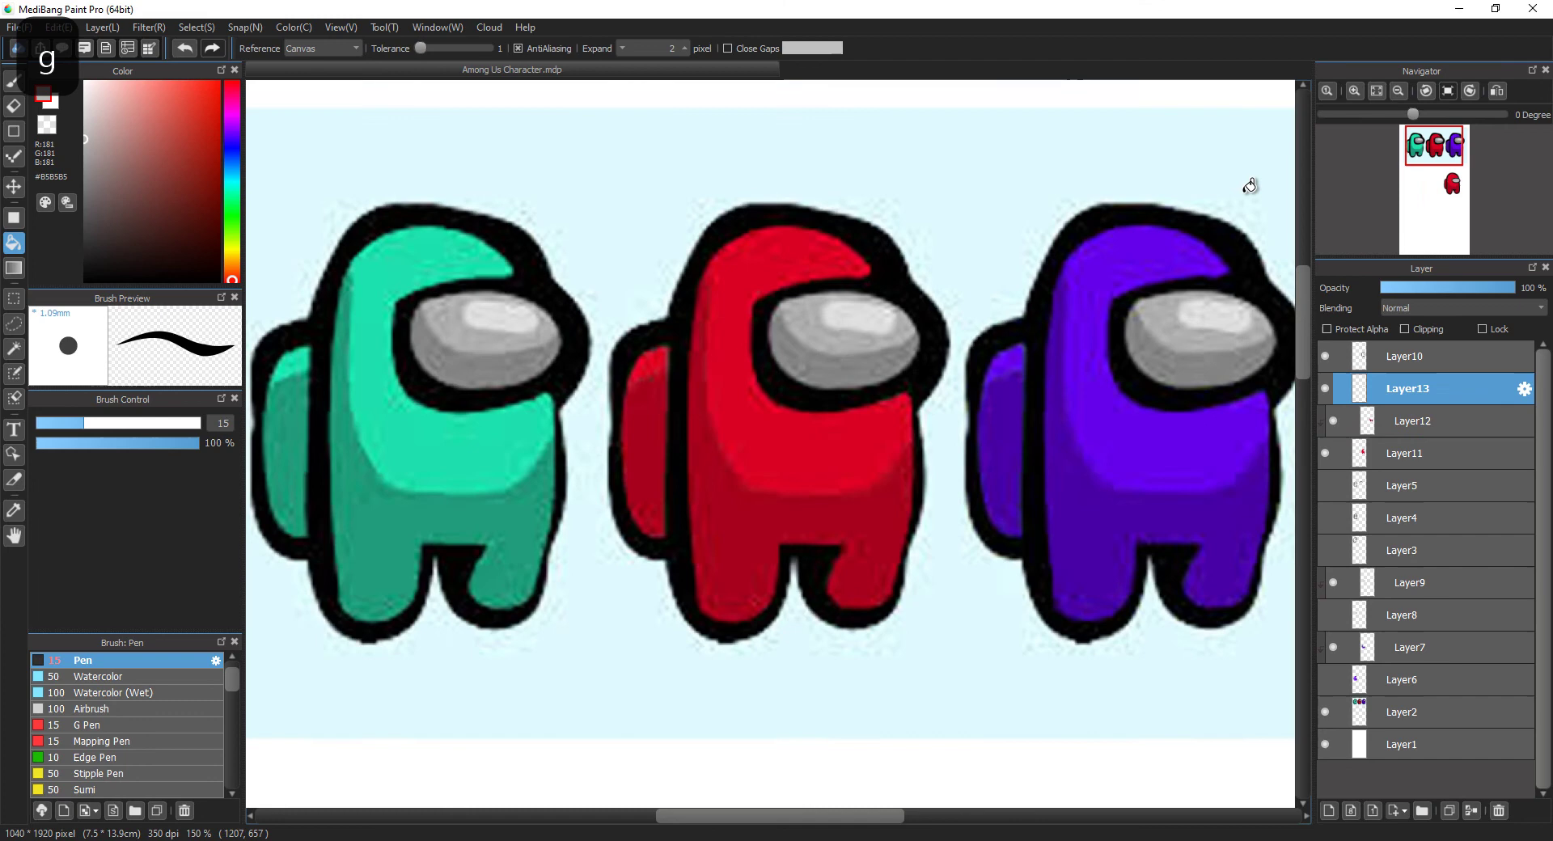
{"action": "left_click", "coordinate": [1460, 167]}
{"action": "left_click", "coordinate": [1329, 810]}
{"action": "left_click", "coordinate": [1404, 329]}
{"action": "key", "text": "b"}
{"action": "mouse_move", "coordinate": [666, 457]}
{"action": "left_mouse_down"}
{"action": "mouse_move", "coordinate": [786, 471]}
{"action": "mouse_move", "coordinate": [730, 422]}
{"action": "mouse_move", "coordinate": [799, 441]}
{"action": "left_mouse_up"}
Step: Paint a highlight on the visor in the light grey sampled from the reference and resample the shadow grey #838383 for touch-ups
{"action": "left_click", "coordinate": [1438, 122]}
{"action": "left_click", "coordinate": [773, 444], "text": "alt"}
{"action": "left_click", "coordinate": [1459, 169]}
{"action": "key", "text": "b"}
{"action": "left_click", "coordinate": [748, 459], "text": "alt"}
{"action": "key", "text": "b"}
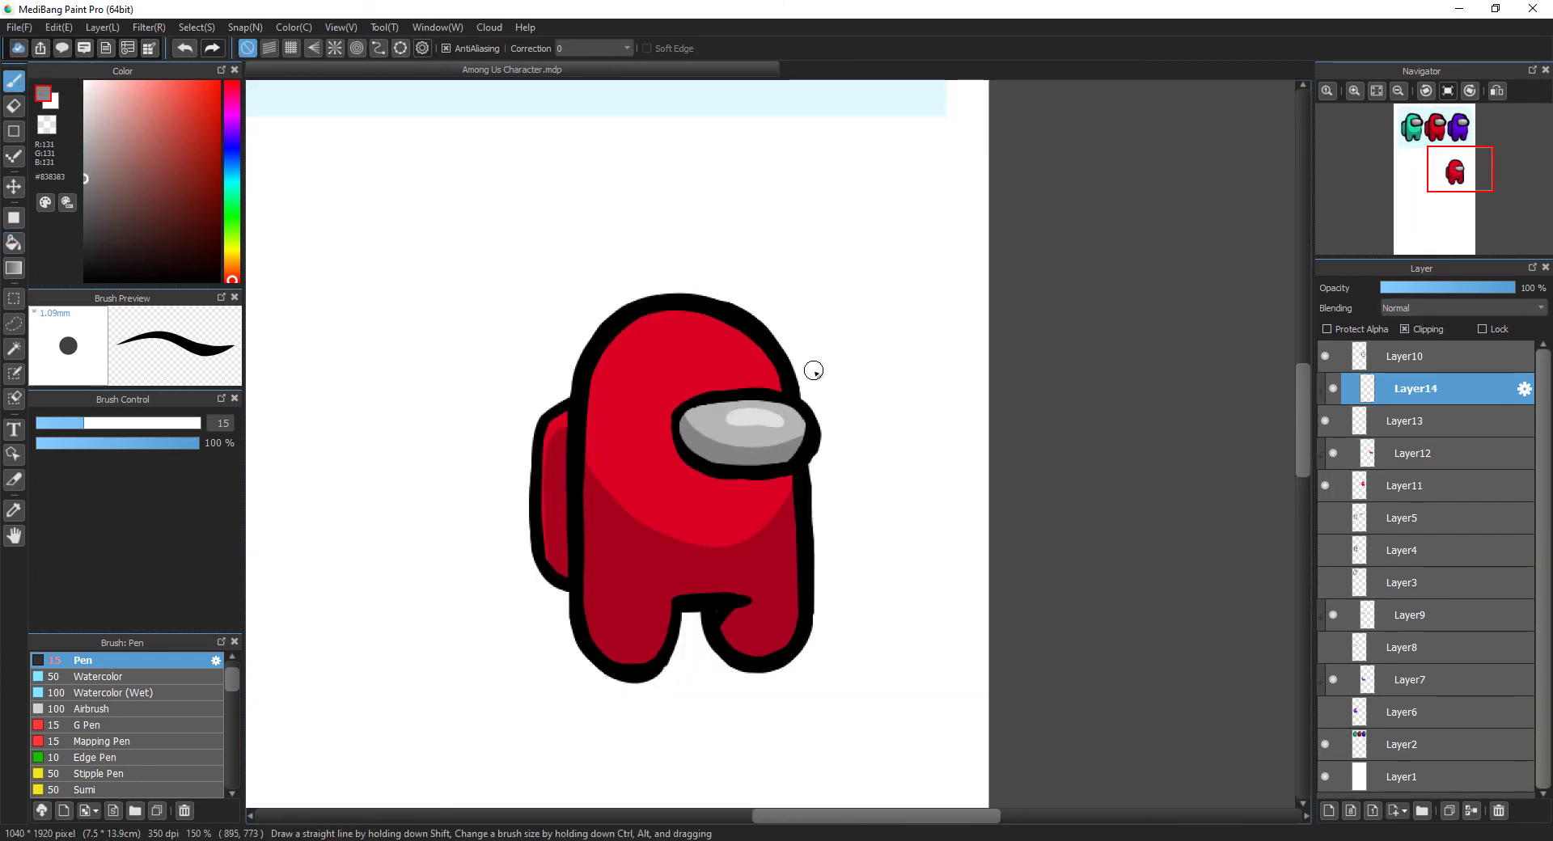
Step: Show the finished purple character again and sketch a new body with a visor below it on a layer at 49% opacity
{"action": "left_click", "coordinate": [1398, 90]}
{"action": "left_click", "coordinate": [1398, 90]}
{"action": "left_click", "coordinate": [1398, 90]}
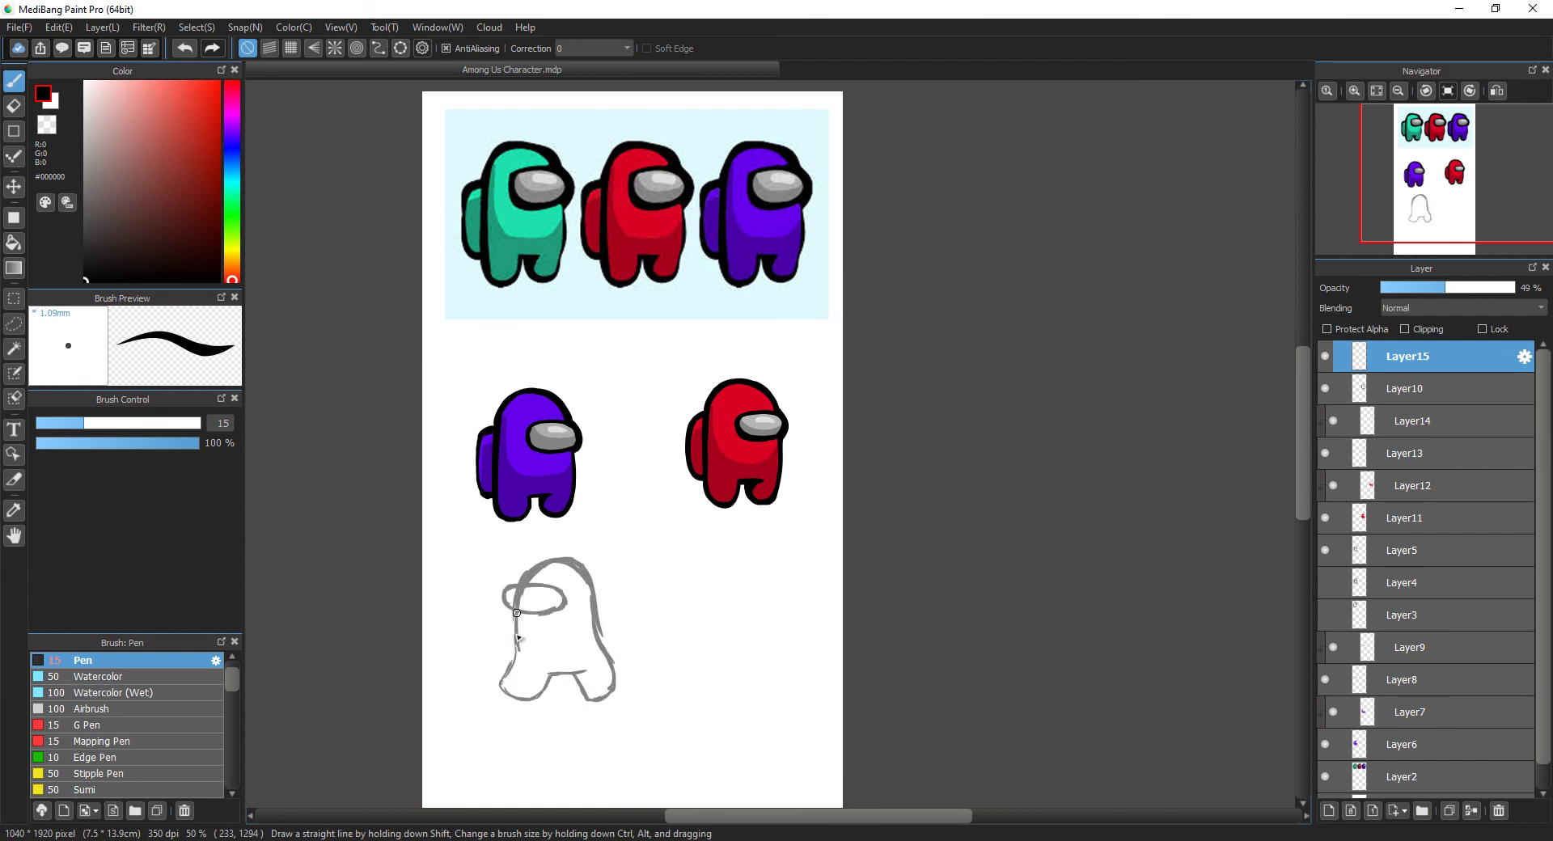
{"action": "left_click_drag", "start_coordinate": [605, 649], "coordinate": [591, 697]}
Step: Sketch a partial second figure with a visor behind the new body, with short horizontal lines between the two
{"action": "key", "text": "e"}
{"action": "mouse_move", "coordinate": [576, 603]}
{"action": "left_mouse_down"}
{"action": "mouse_move", "coordinate": [604, 646]}
{"action": "mouse_move", "coordinate": [608, 573]}
{"action": "mouse_move", "coordinate": [645, 583]}
{"action": "mouse_move", "coordinate": [605, 612]}
{"action": "left_mouse_up"}
{"action": "key", "text": "b"}
{"action": "key", "text": "e"}
{"action": "key", "text": "b"}
{"action": "key", "text": "e"}
{"action": "key", "text": "b"}
Step: Add a new layer above the sketch and ink the front figure's head, body sides and legs in black
{"action": "scroll", "coordinate": [600, 594], "scroll_direction": "down", "scroll_amount": 2}
{"action": "left_click", "coordinate": [1328, 811]}
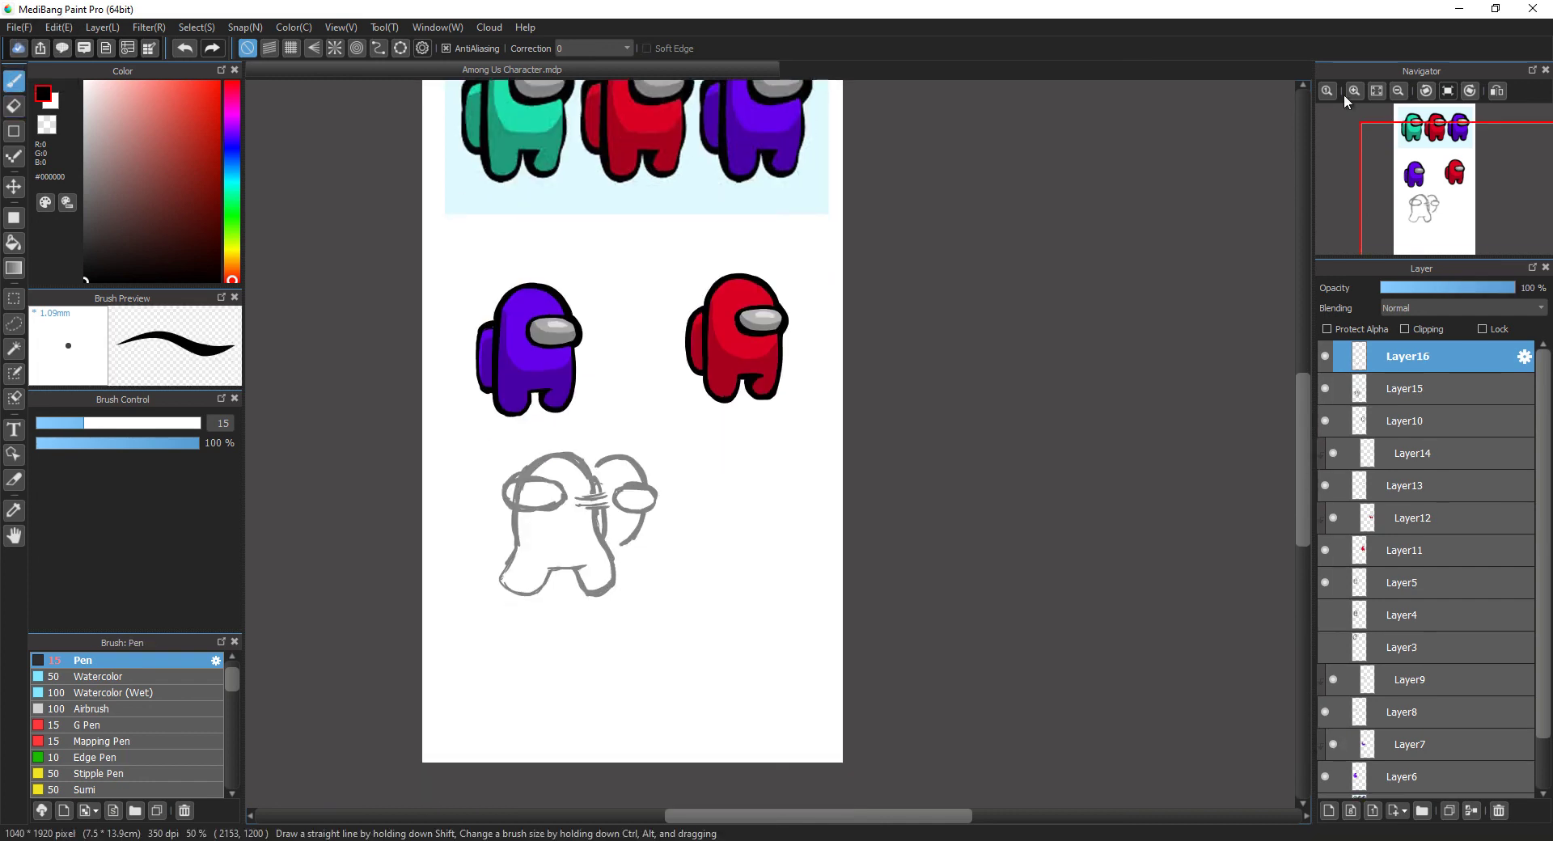
{"action": "left_click", "coordinate": [1354, 91]}
{"action": "key", "text": "ctrl+z"}
{"action": "mouse_move", "coordinate": [445, 485]}
{"action": "left_mouse_down"}
{"action": "mouse_move", "coordinate": [536, 510]}
{"action": "mouse_move", "coordinate": [437, 532]}
{"action": "left_mouse_up"}
{"action": "left_click_drag", "start_coordinate": [432, 532], "coordinate": [435, 584]}
{"action": "mouse_move", "coordinate": [537, 531]}
{"action": "left_mouse_down"}
{"action": "mouse_move", "coordinate": [562, 624]}
{"action": "mouse_move", "coordinate": [518, 627]}
{"action": "left_mouse_up"}
{"action": "key", "text": "ctrl+z"}
{"action": "left_click_drag", "start_coordinate": [479, 612], "coordinate": [522, 608]}
{"action": "left_click_drag", "start_coordinate": [436, 585], "coordinate": [414, 627]}
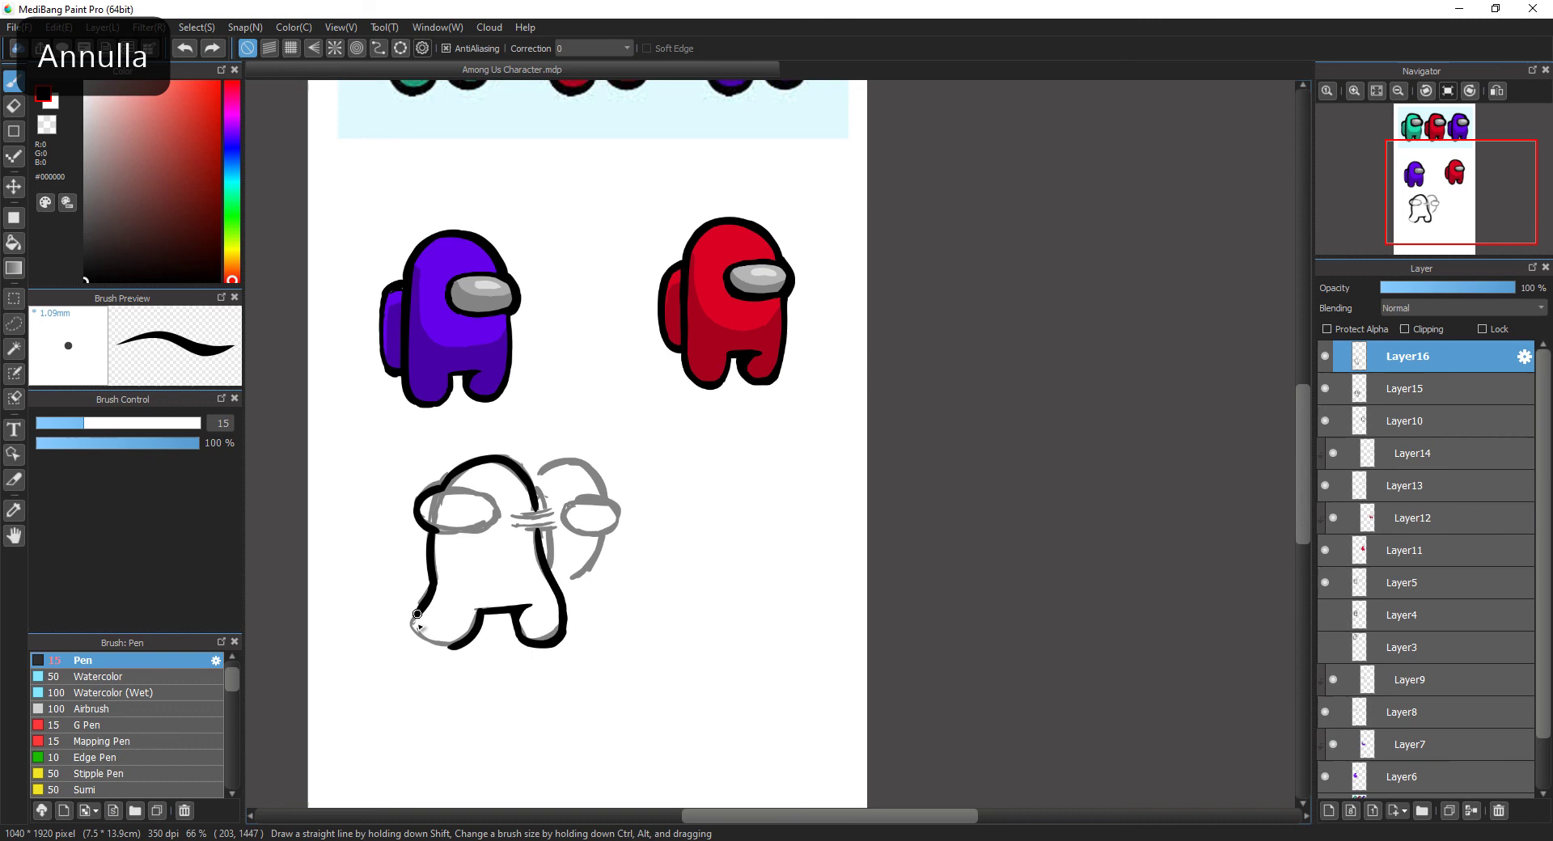
Step: Ink the short horizontal lines and the partial second figure's curved back and visor in black
{"action": "left_click_drag", "start_coordinate": [512, 524], "coordinate": [556, 525]}
{"action": "left_click_drag", "start_coordinate": [540, 471], "coordinate": [604, 495]}
{"action": "key", "text": "ctrl+z"}
{"action": "mouse_move", "coordinate": [596, 499]}
{"action": "left_mouse_down"}
{"action": "mouse_move", "coordinate": [608, 535]}
{"action": "mouse_move", "coordinate": [576, 577]}
{"action": "left_mouse_up"}
{"action": "key", "text": "ctrl+z"}
{"action": "left_click_drag", "start_coordinate": [604, 537], "coordinate": [572, 577]}
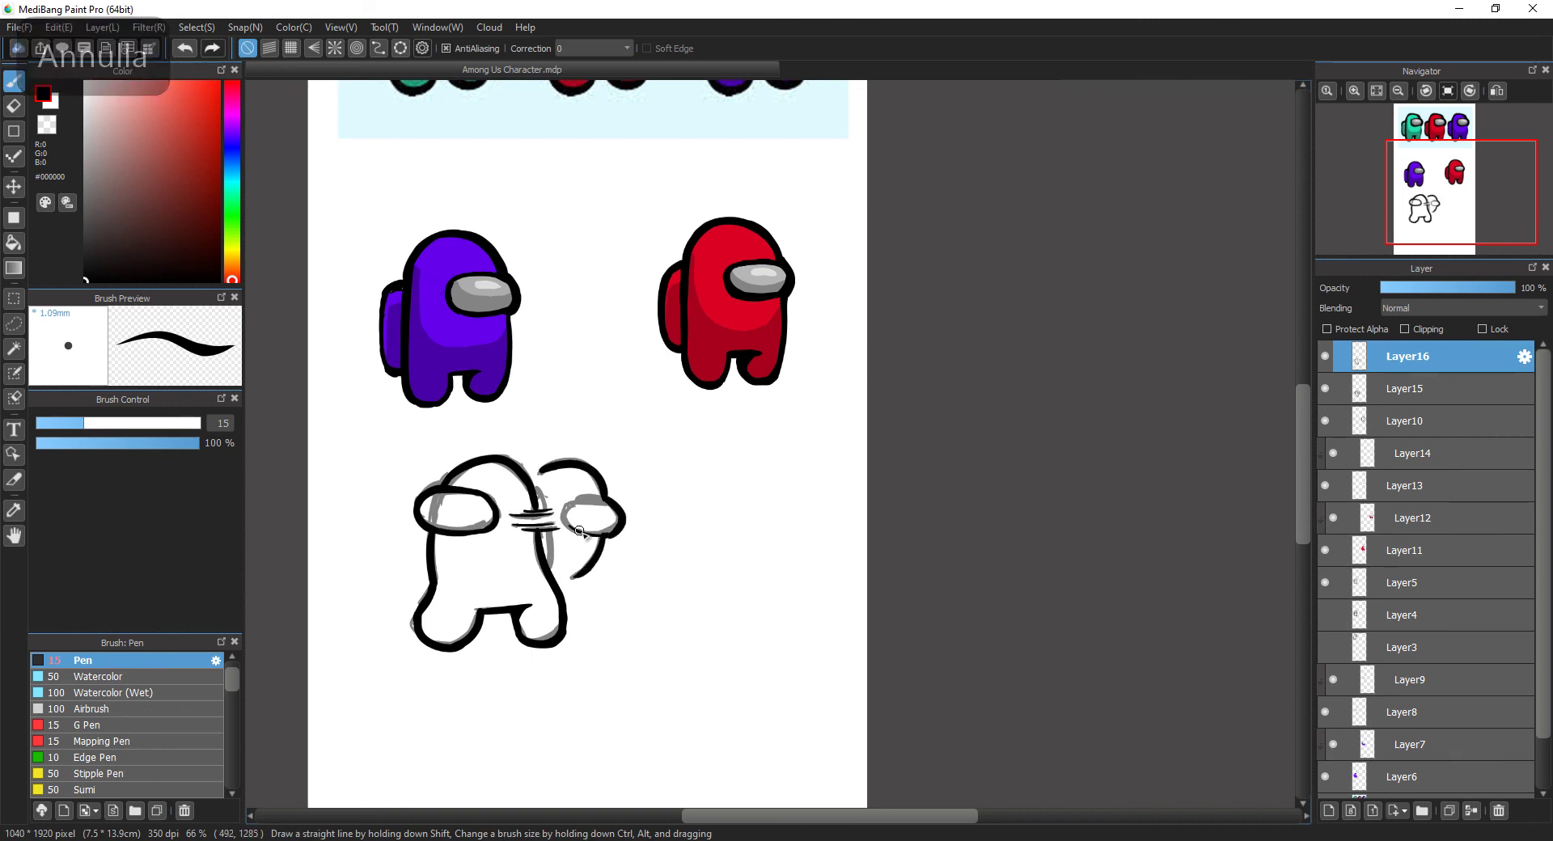
{"action": "left_click_drag", "start_coordinate": [599, 500], "coordinate": [602, 534]}
Step: Hide the sketch layer and fill the front body and the partial second figure with purple #6400EA on Layer6
{"action": "left_click", "coordinate": [1324, 389]}
{"action": "left_click", "coordinate": [1407, 718]}
{"action": "key", "text": "g"}
{"action": "left_click", "coordinate": [492, 570]}
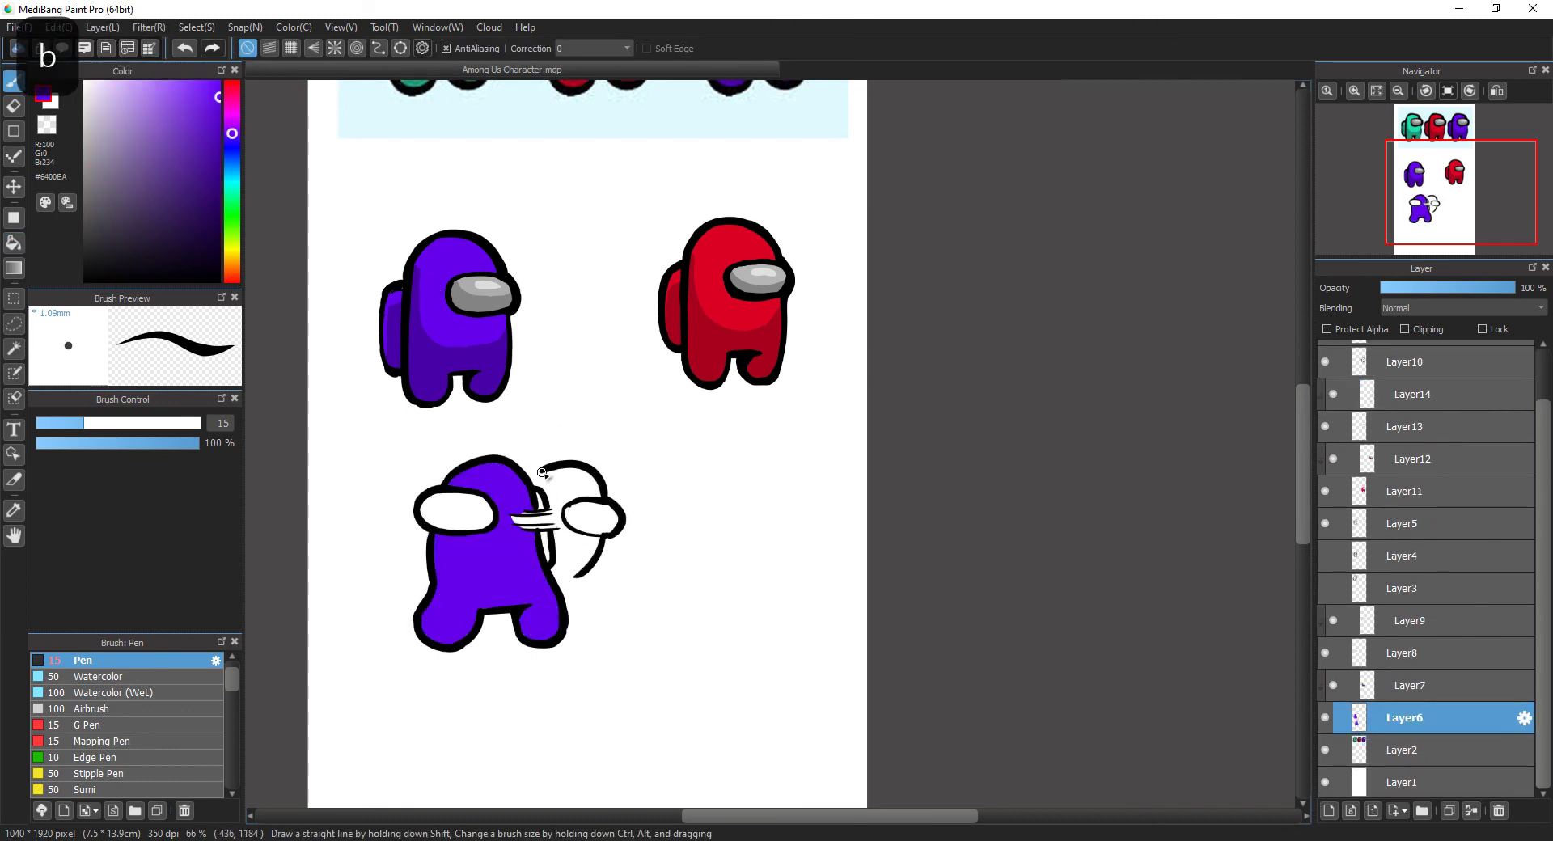
{"action": "key", "text": "g"}
{"action": "left_click", "coordinate": [575, 485]}
Step: Touch up the line art and fill both new visors with light grey on Layer8
{"action": "left_click", "coordinate": [1408, 357]}
{"action": "key", "text": "e"}
{"action": "key", "text": "b"}
{"action": "scroll", "coordinate": [1407, 653], "scroll_direction": "down", "scroll_amount": 1}
{"action": "left_click", "coordinate": [1407, 653]}
{"action": "key", "text": "g"}
{"action": "left_click", "coordinate": [457, 512]}
{"action": "left_click", "coordinate": [593, 517]}
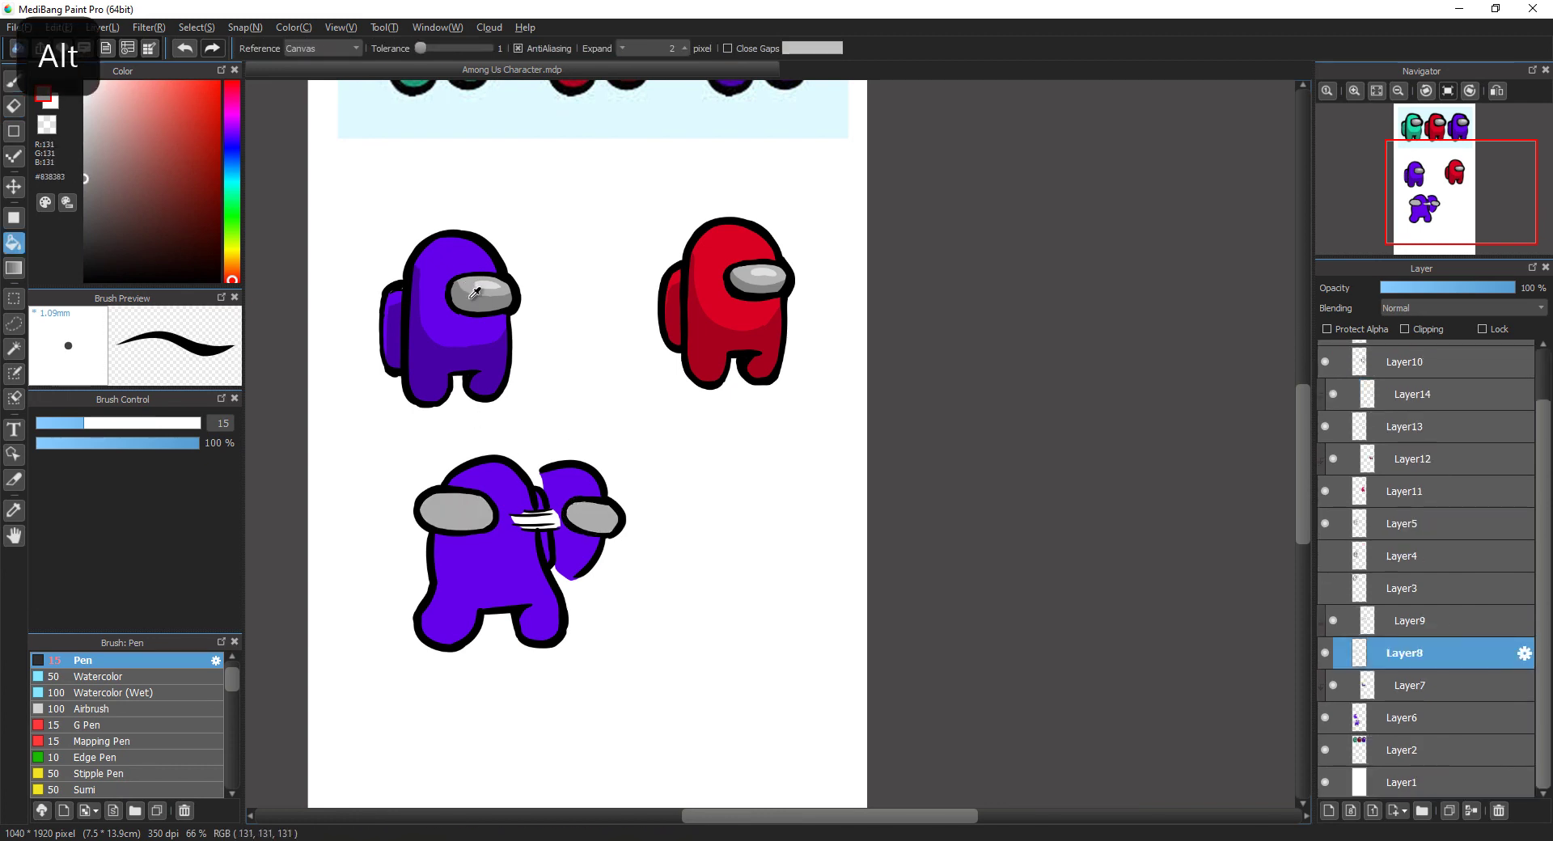